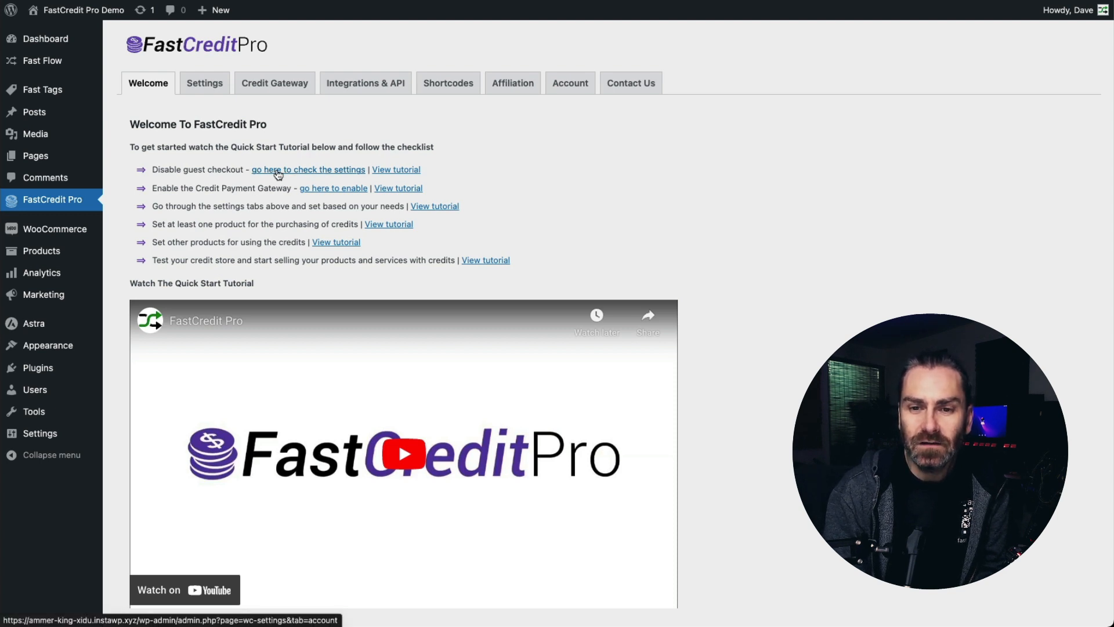
- Disable guest checkout, allow customers to create an account during checkout, and save the Accounts & Privacy settings
click(278, 170)
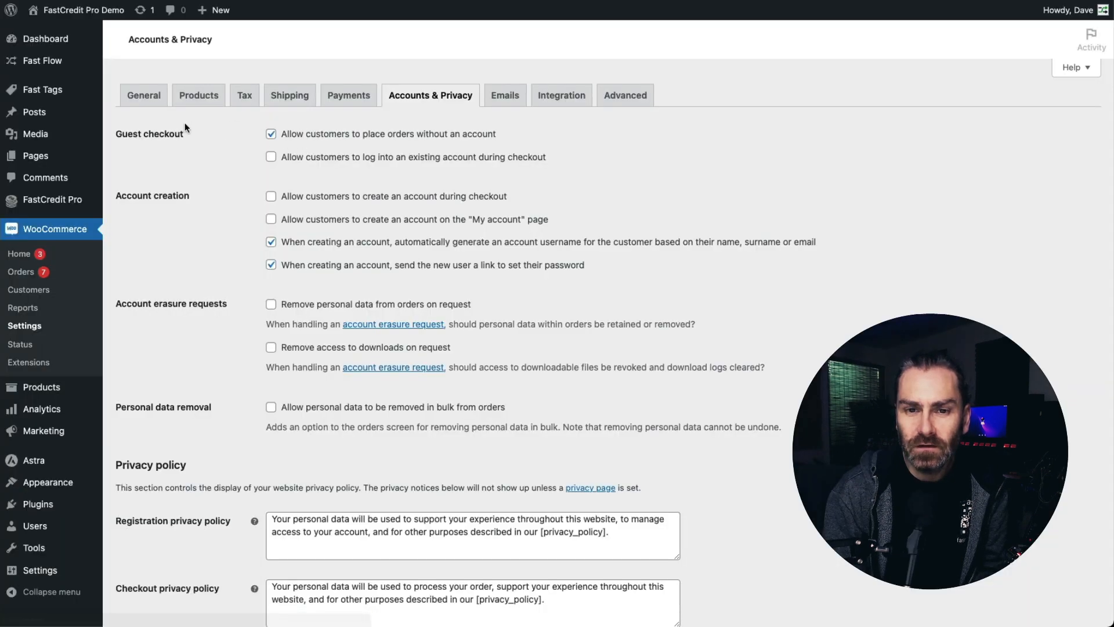
click(271, 135)
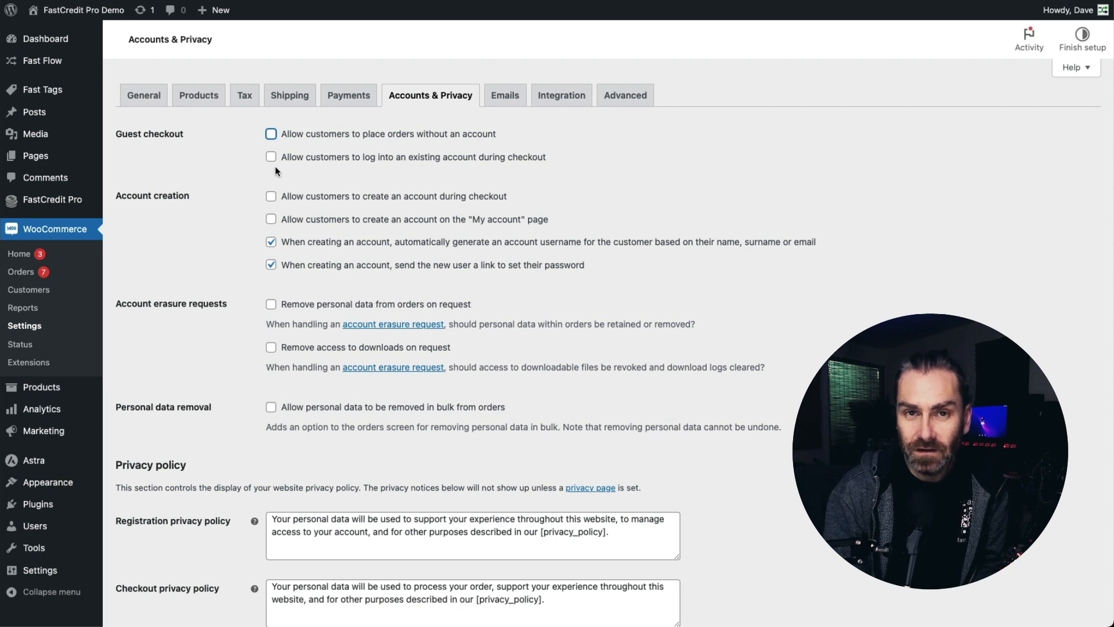
click(272, 197)
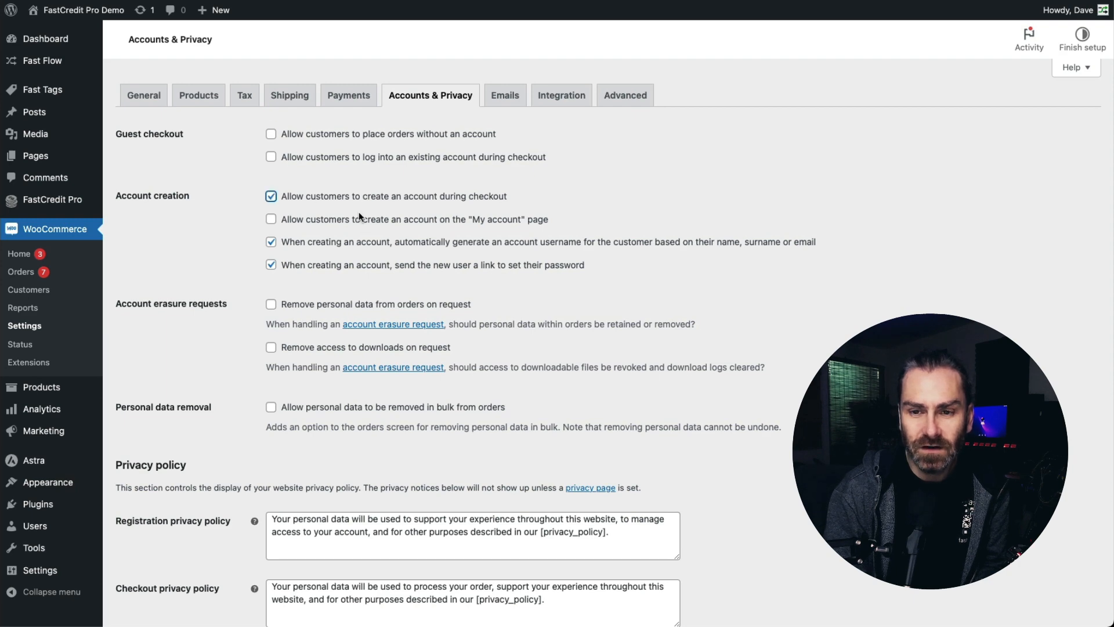
scroll(220, 373, down, 7)
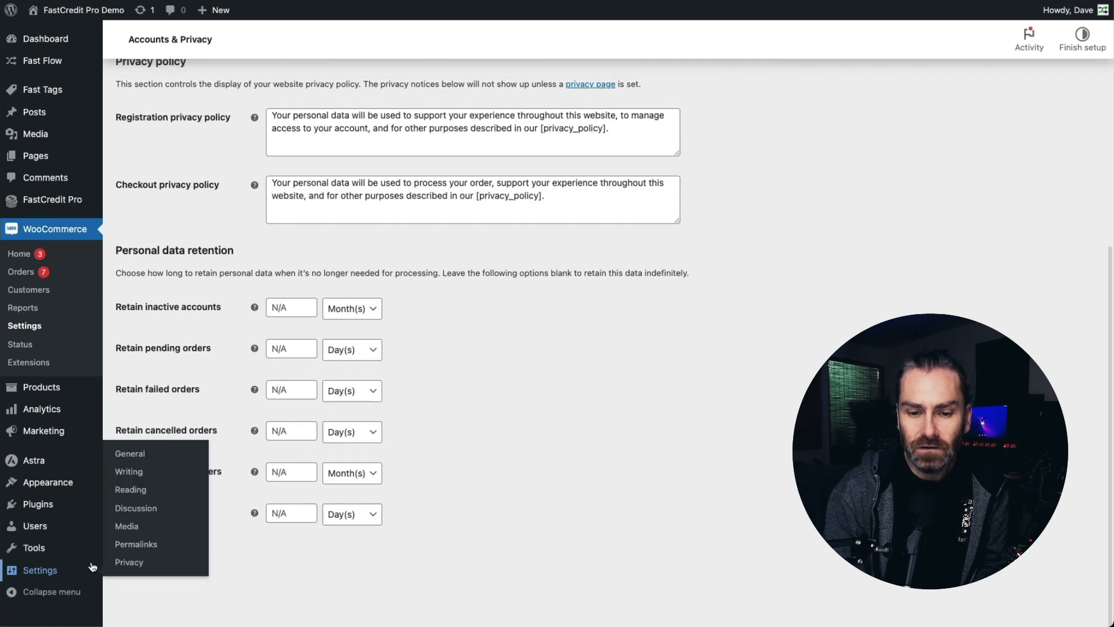
click(153, 557)
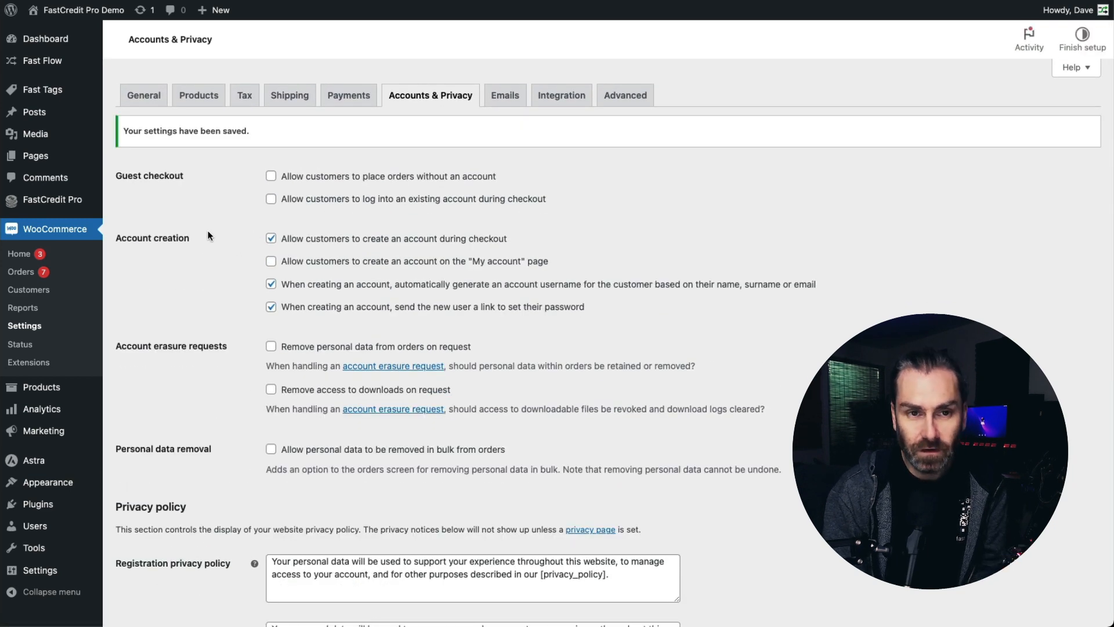
- Return to the FastCredit Pro checklist, enable the FastCredit Payment Gateway and save the payment settings
click(58, 0)
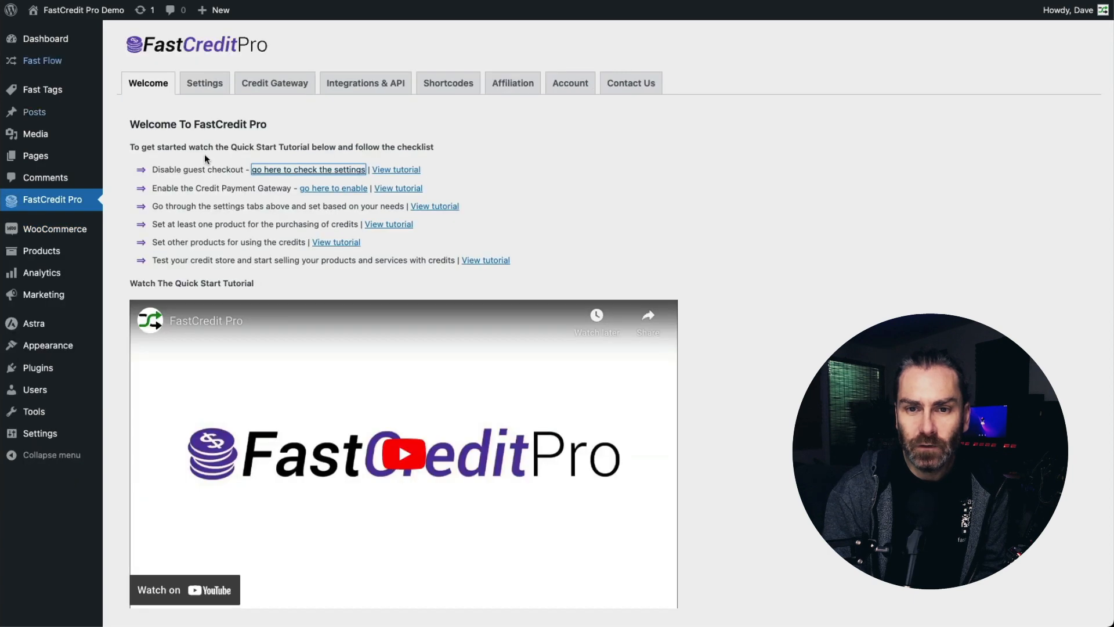
click(209, 189)
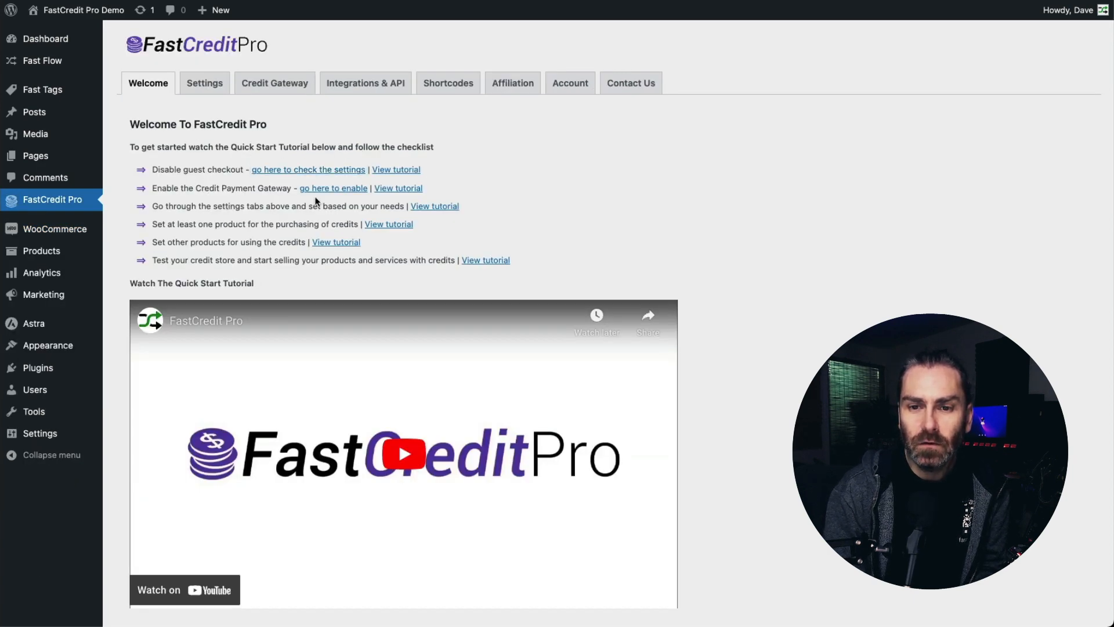
click(329, 192)
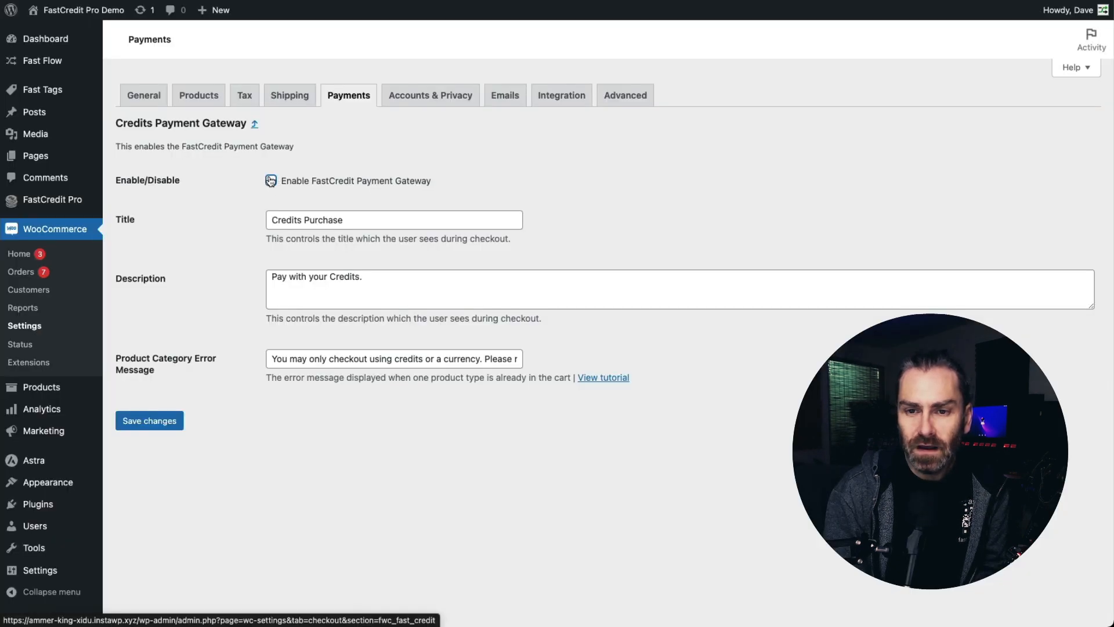
click(271, 181)
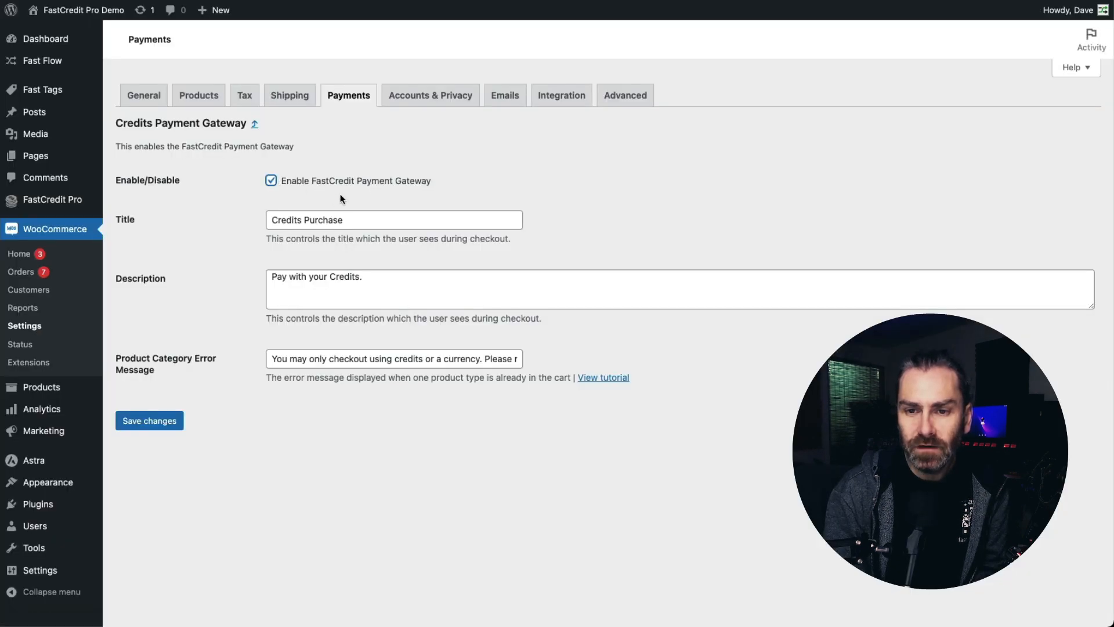
click(140, 421)
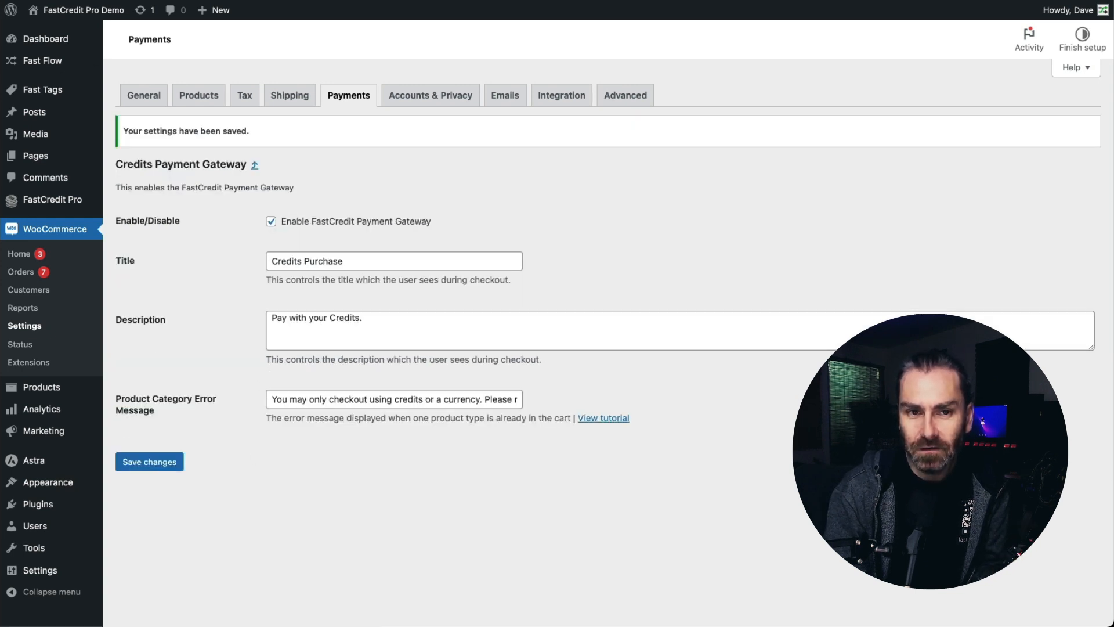
- Return to FastCredit Pro and clear the New User Credits value in its settings
click(58, 1)
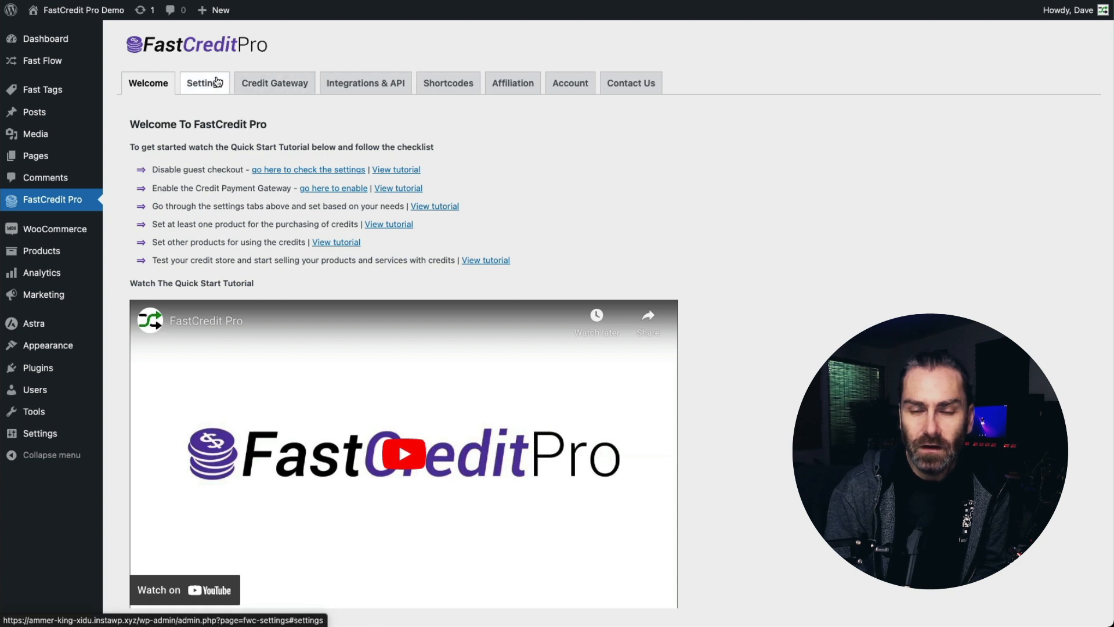
click(217, 86)
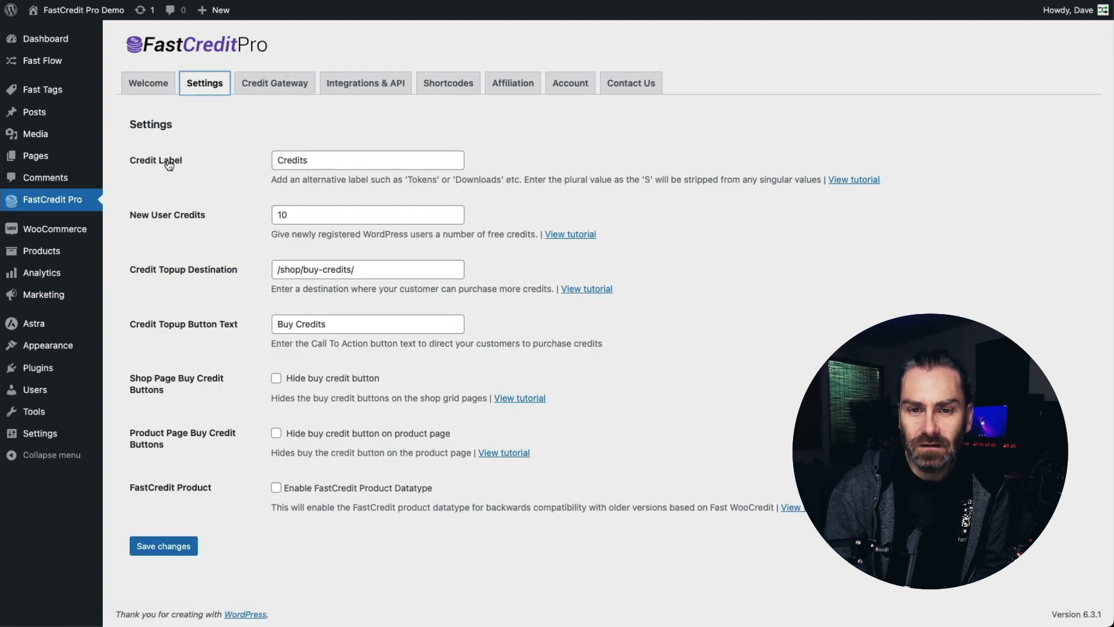
click(285, 166)
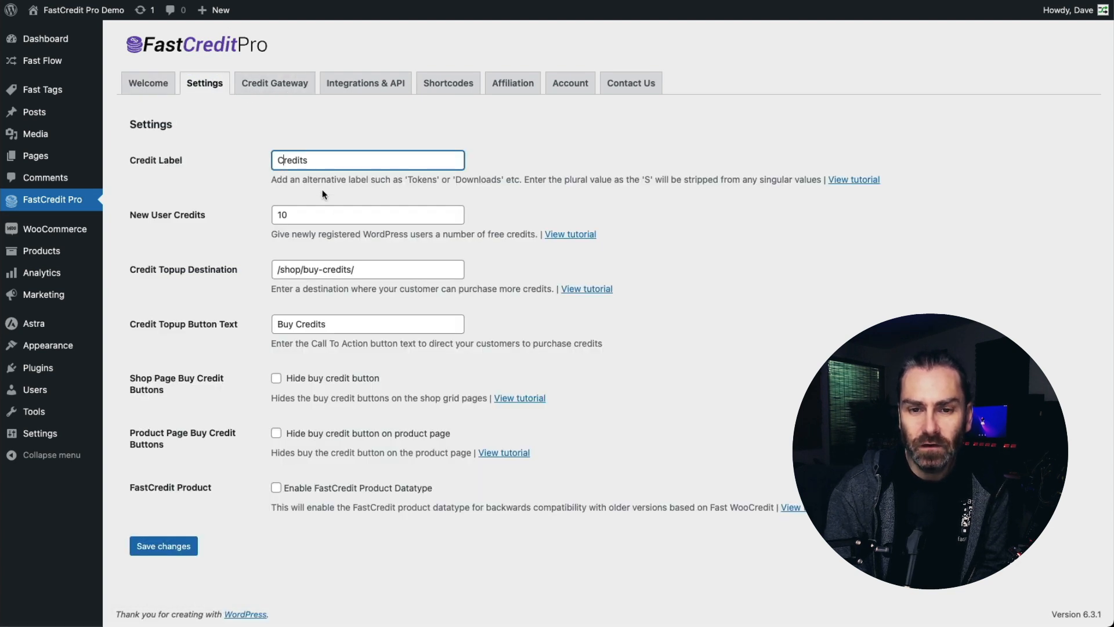
click(293, 216)
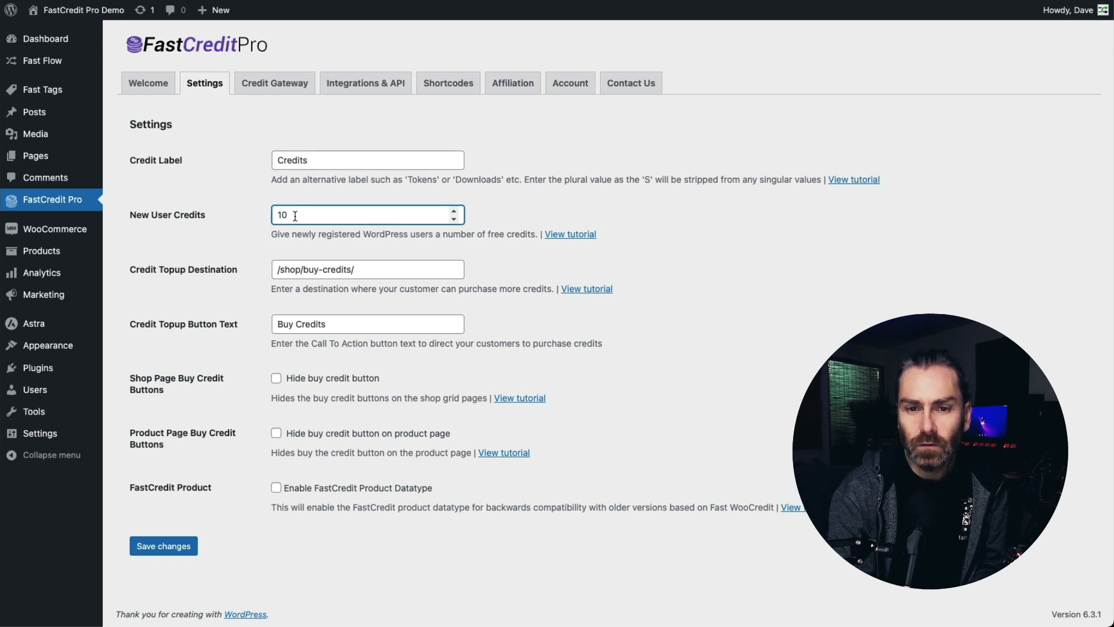
key(BackSpace)
click(212, 218)
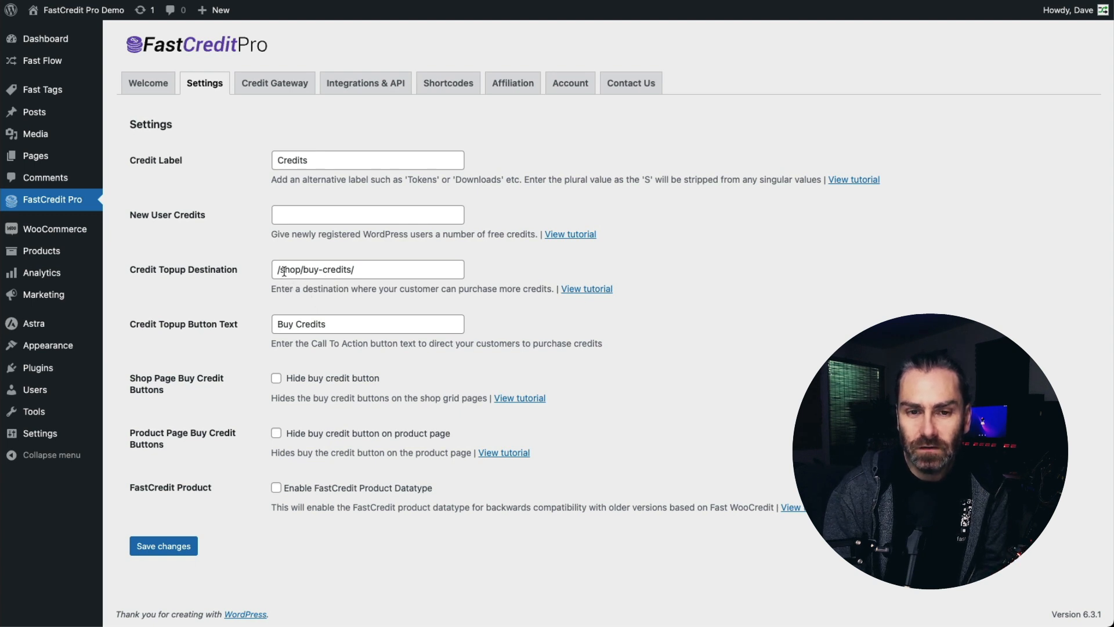
- Clear the Credit Topup Destination and check the Credit Topup Button Text
triple_click(324, 272)
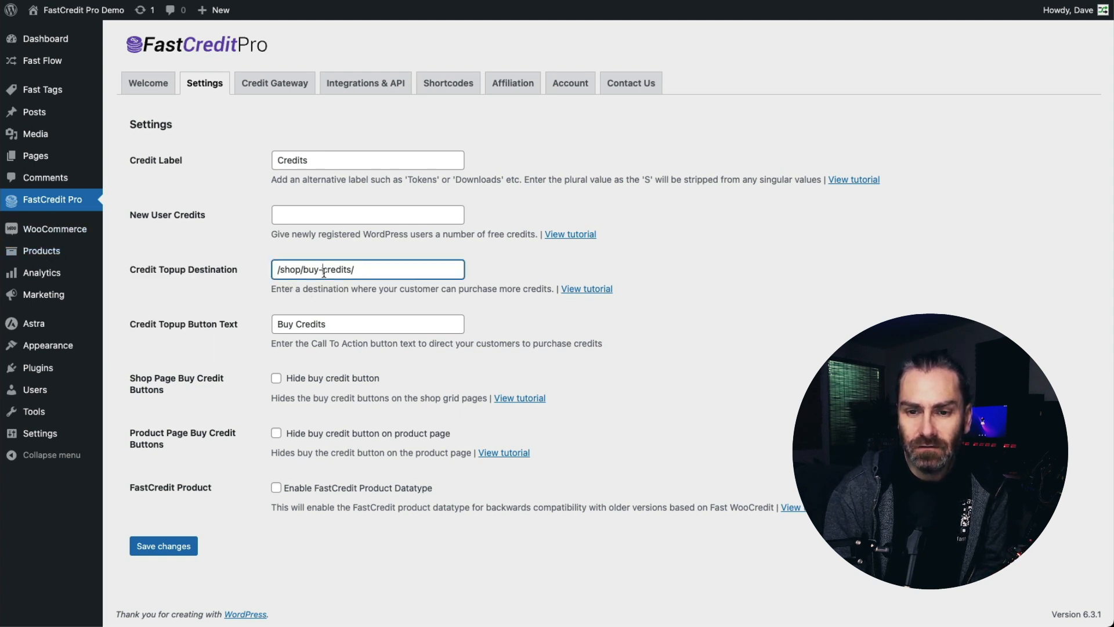
key(BackSpace)
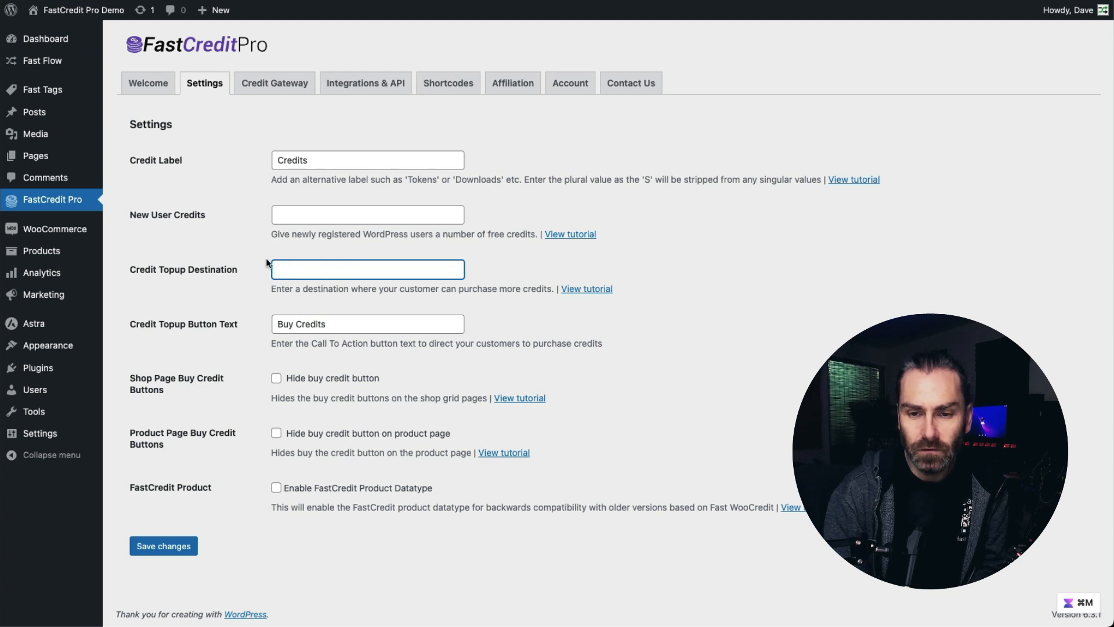
click(242, 281)
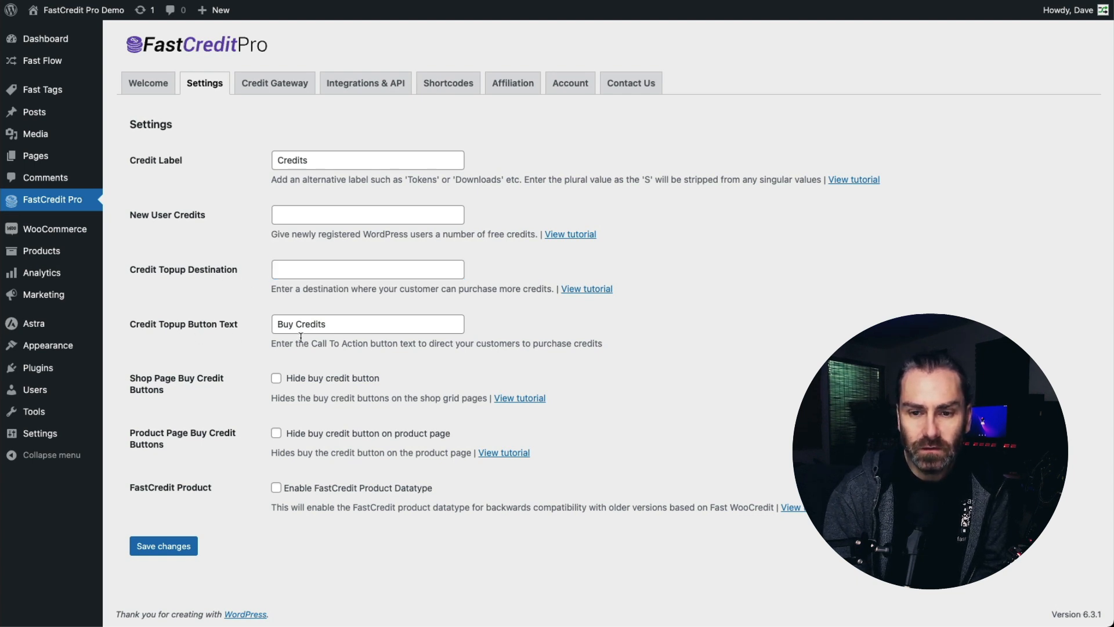
triple_click(302, 329)
click(348, 331)
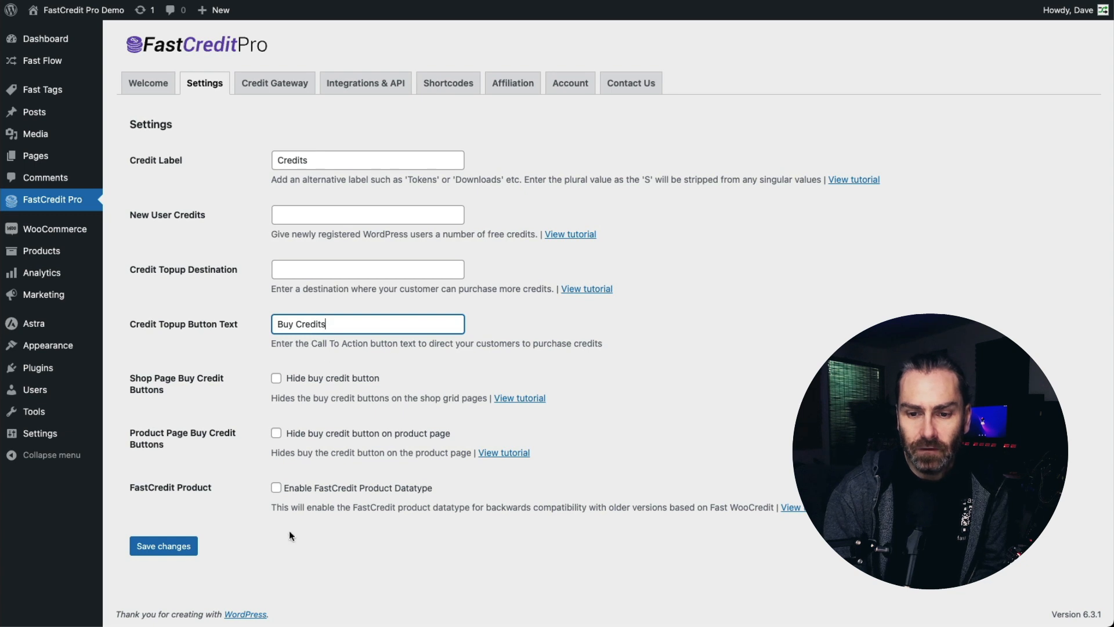
- Disable tax reporting and currency reporting in the FastCredit Pro credit gateway settings and save the changes
click(290, 86)
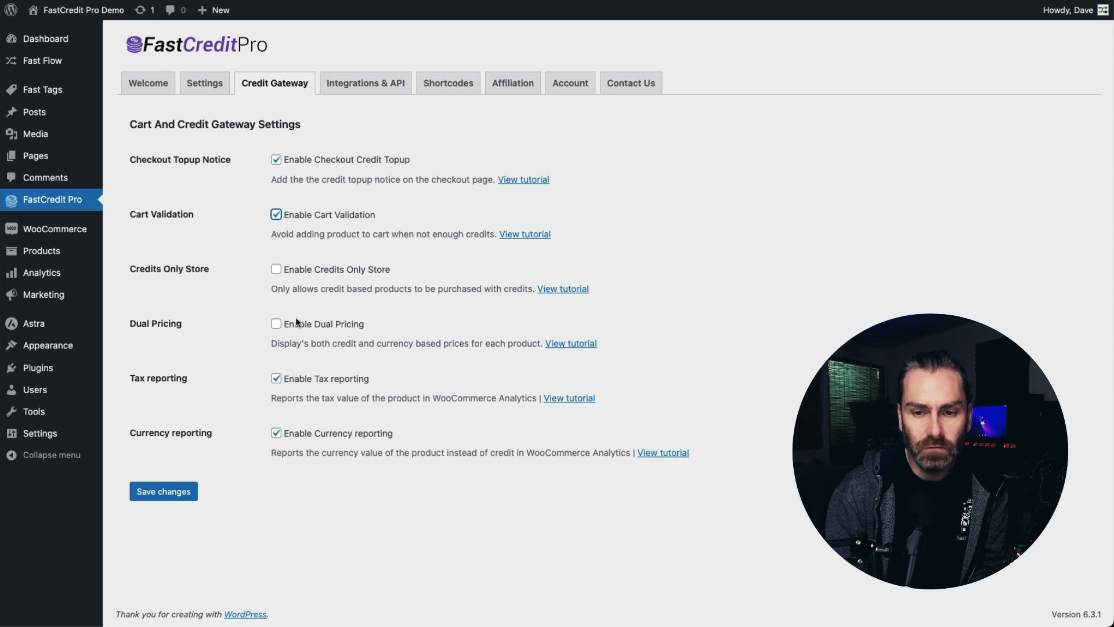
click(294, 380)
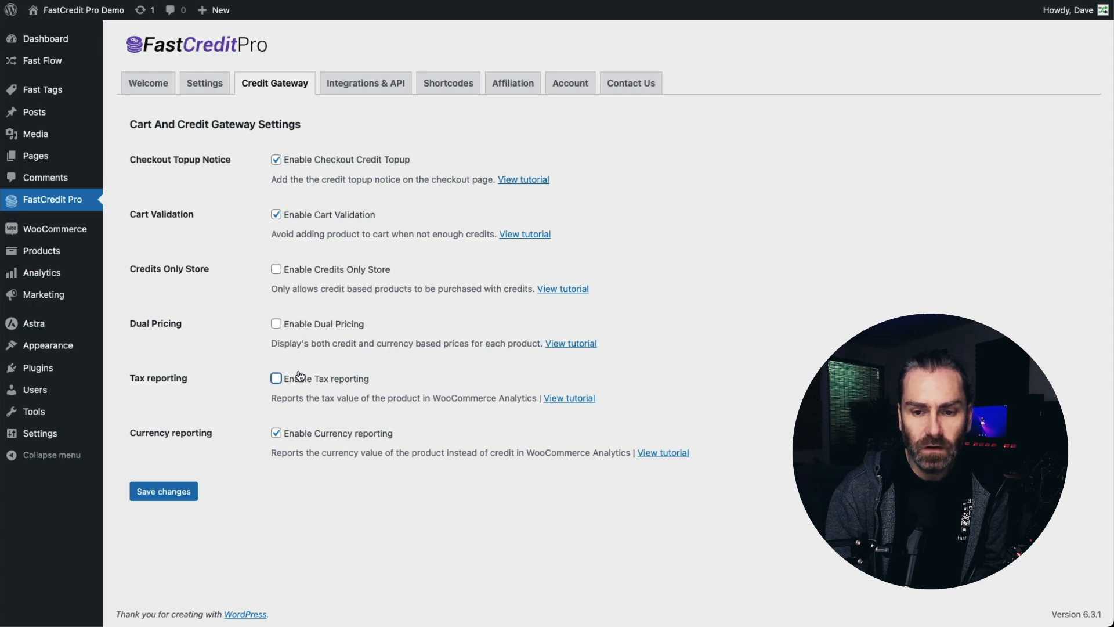
click(308, 436)
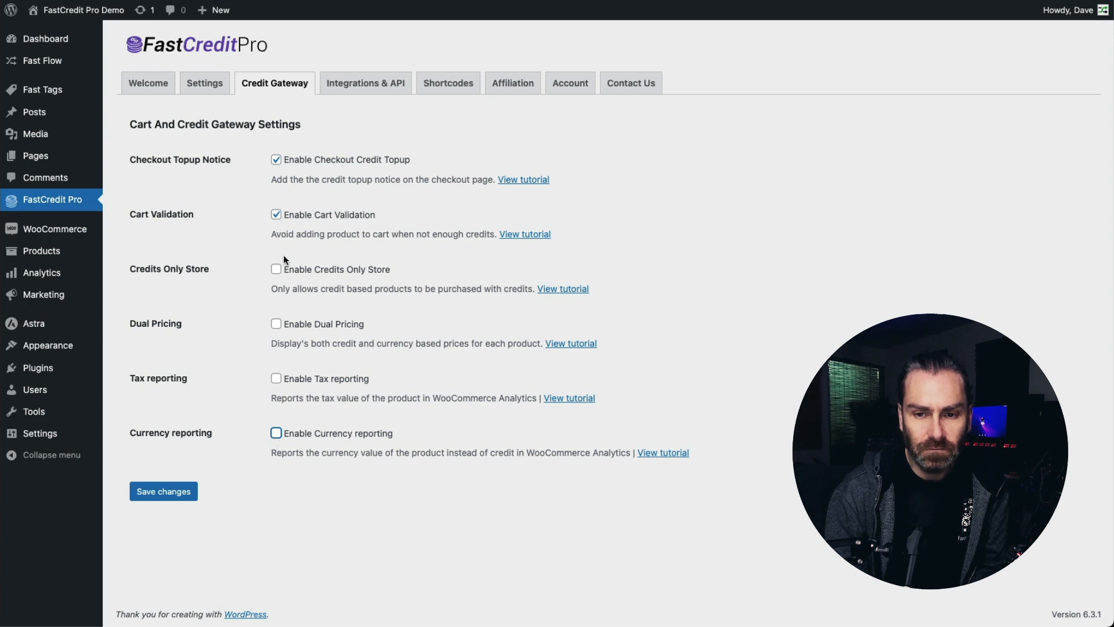
click(171, 500)
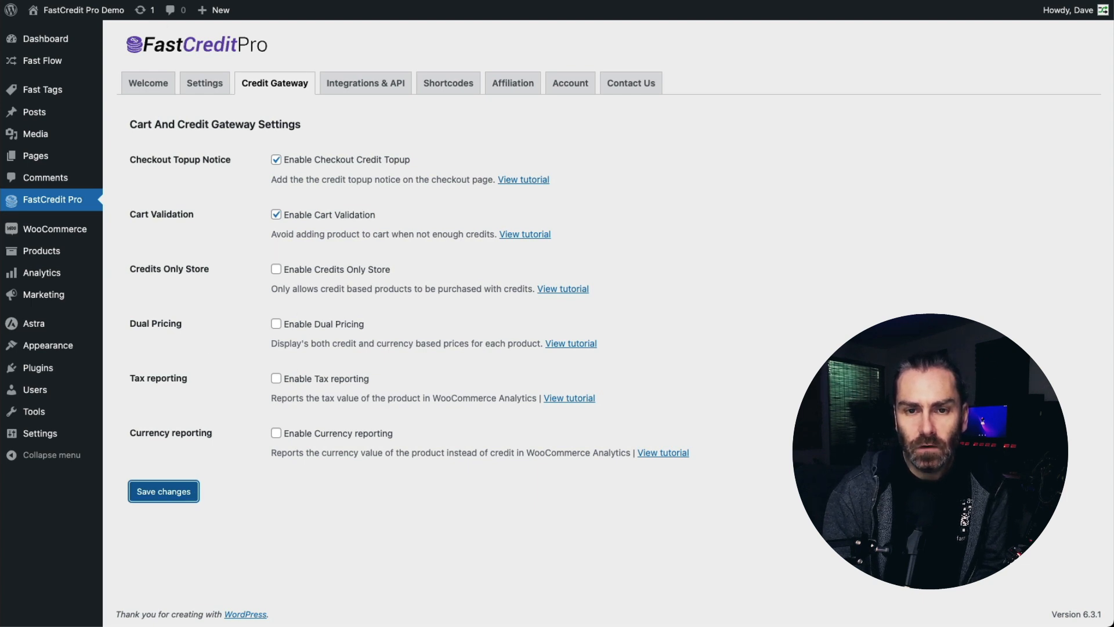
- Start a new WooCommerce product and title it "Purchase Credits"
click(148, 83)
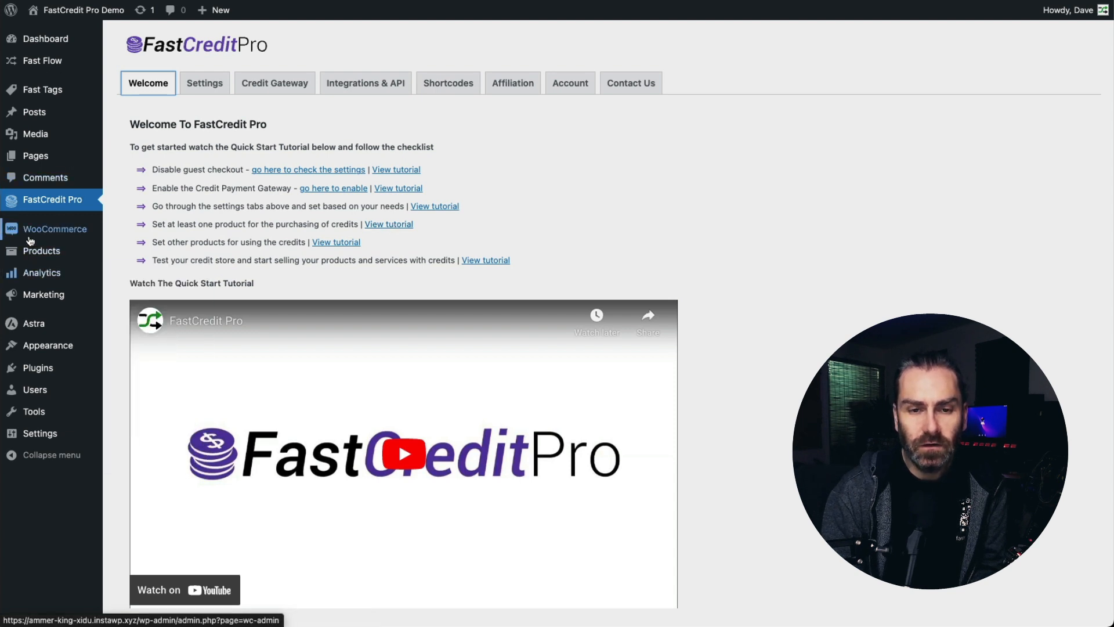
mouse_move(51, 236)
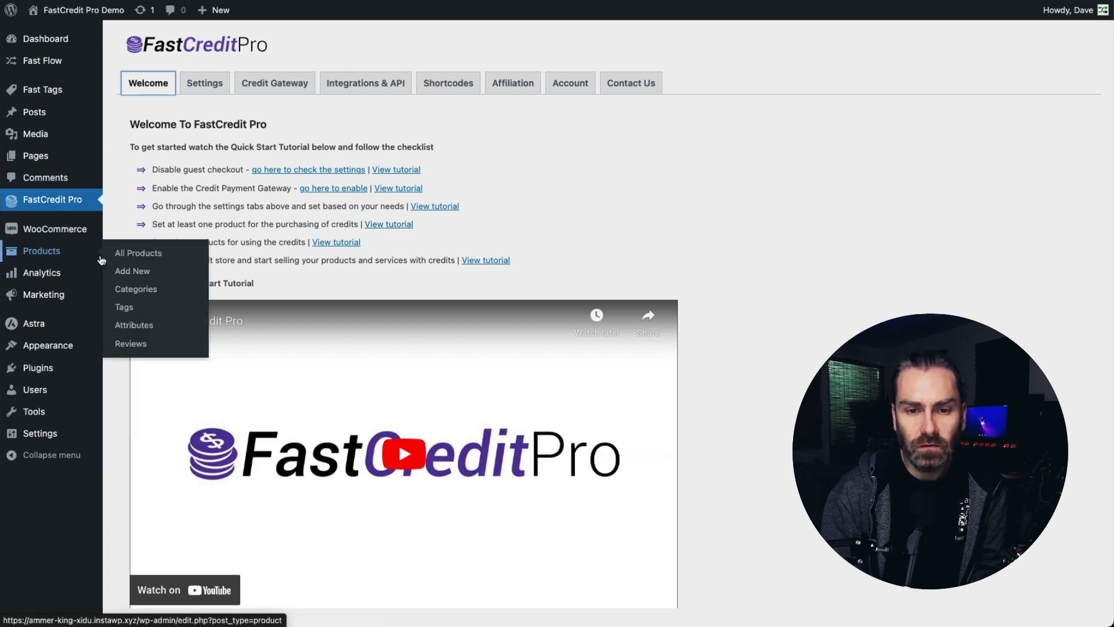
click(129, 272)
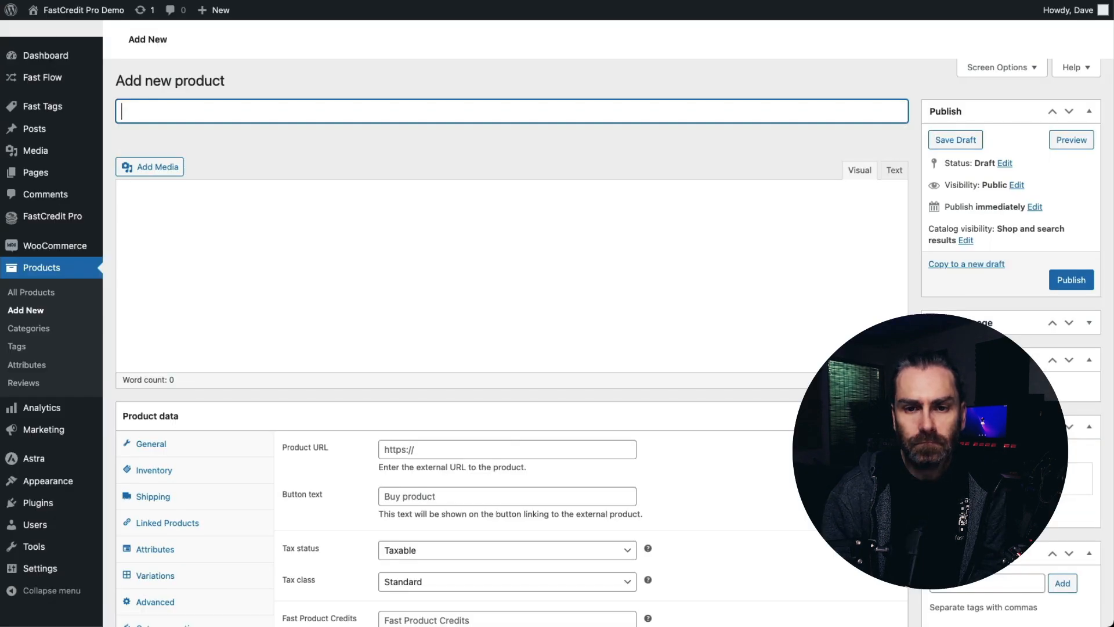
text(P)
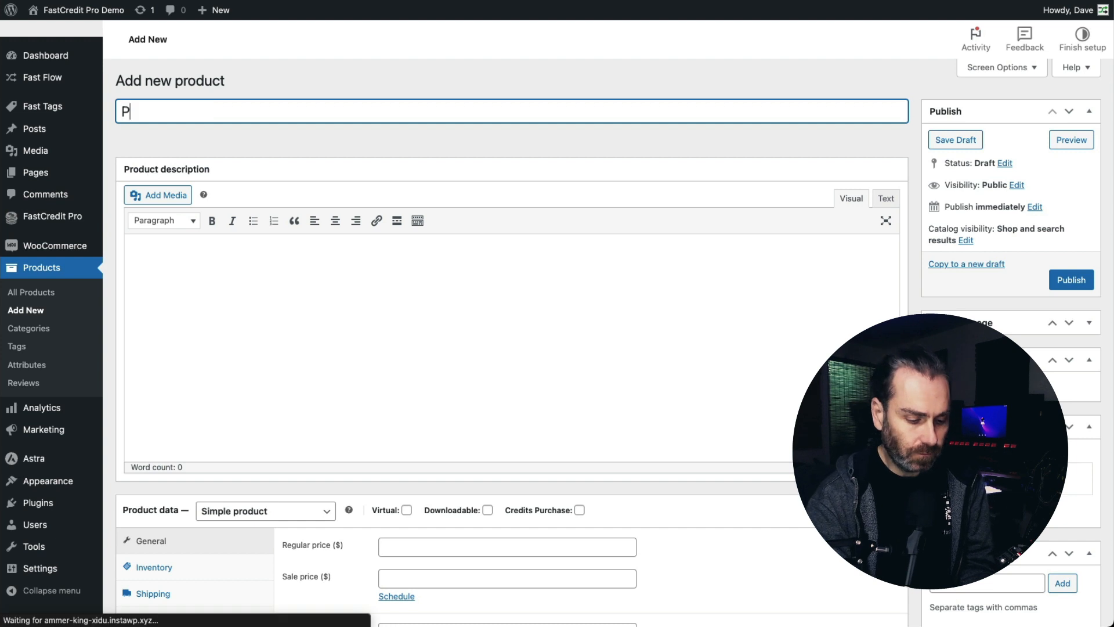
text(urchase Cre)
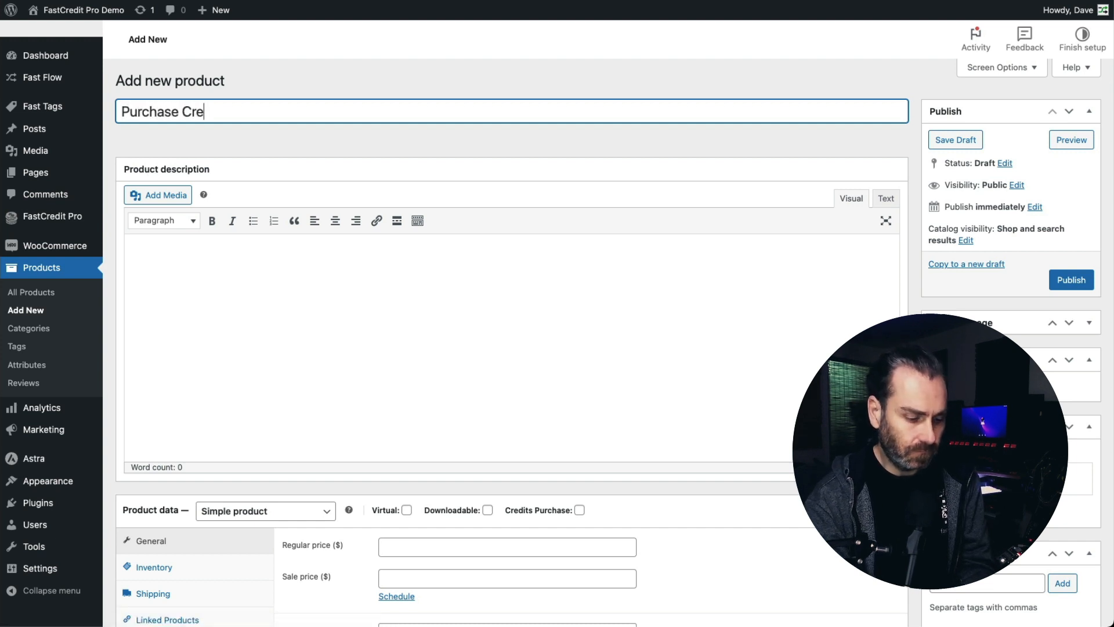
text(dits)
- Make the Purchase Credits product virtual and set its regular price to 100 dollars
scroll(248, 287, down, 5)
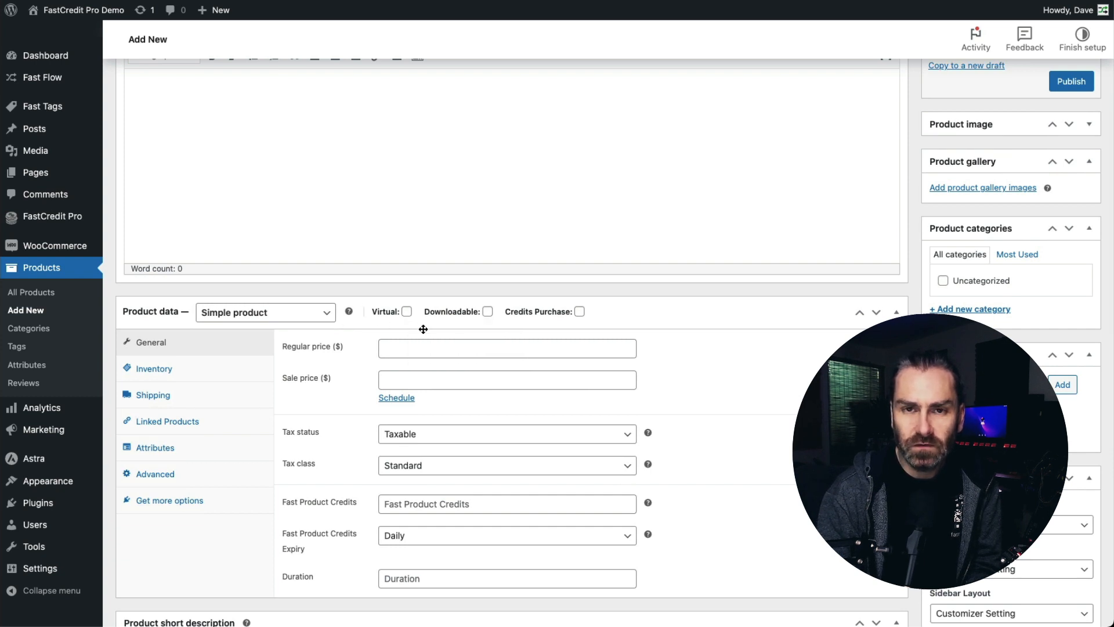
click(406, 312)
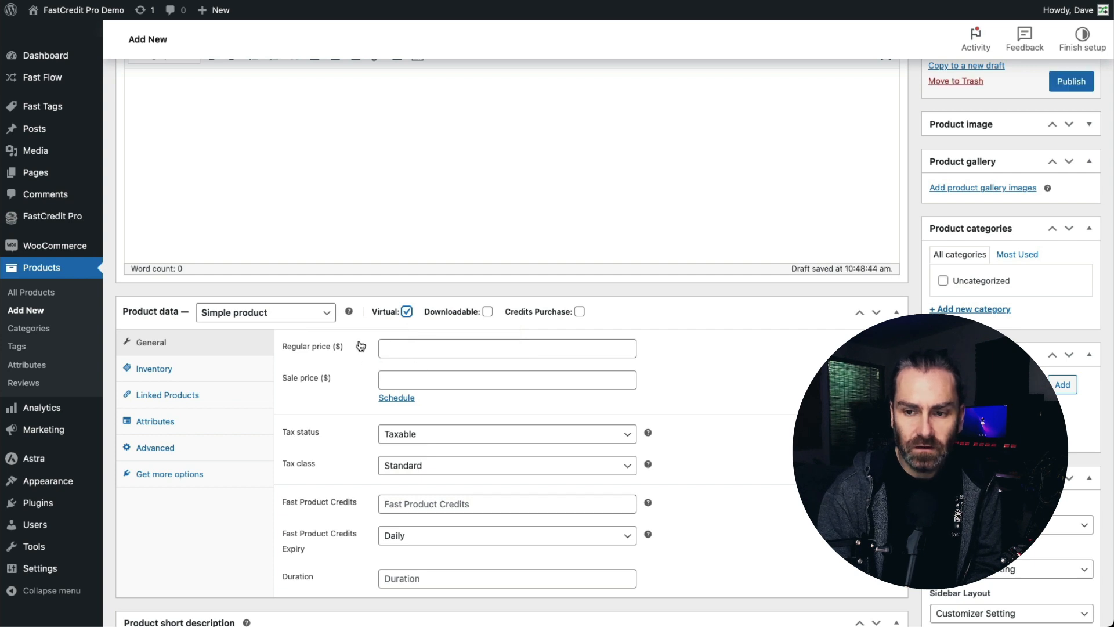
click(407, 351)
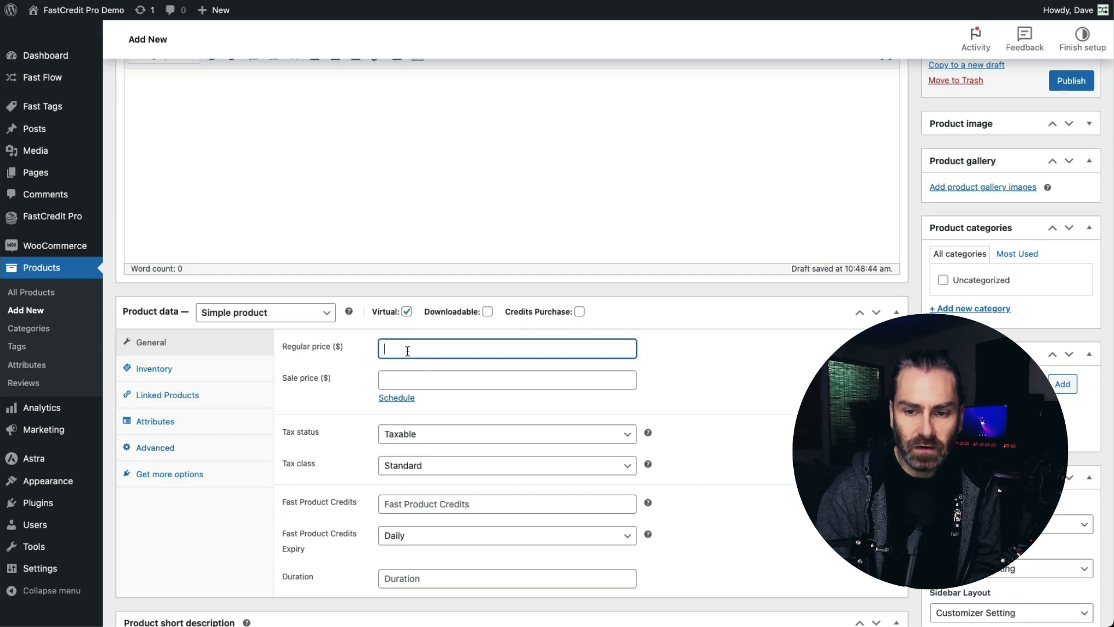
text(100)
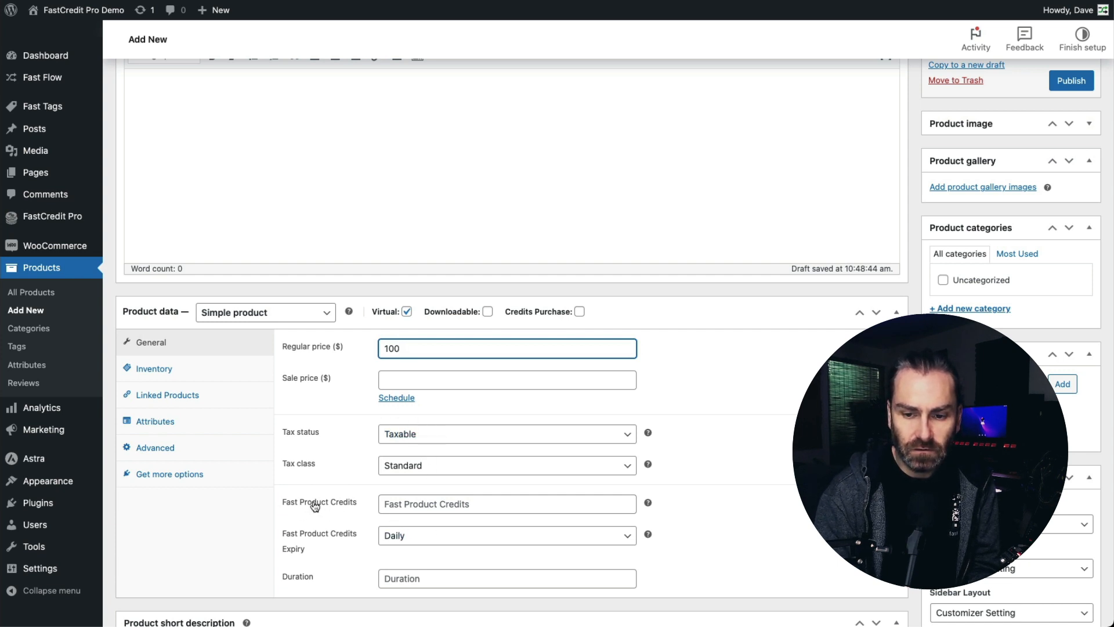
- Set the product's Fast Product Credits to 100 and publish the product
click(409, 502)
text(10)
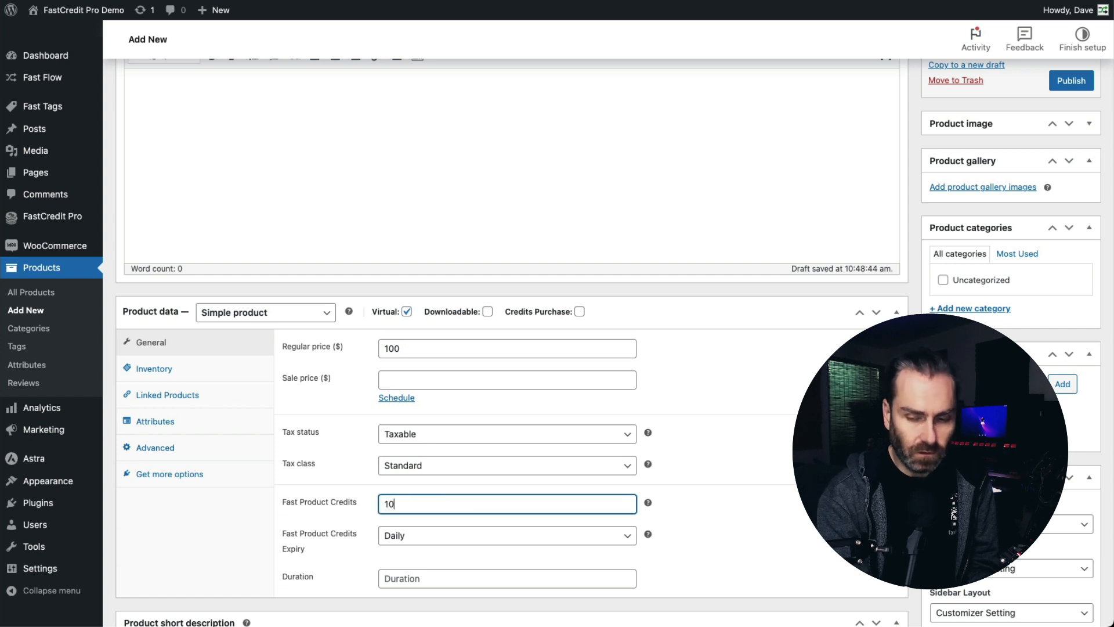
text(00)
key(BackSpace)
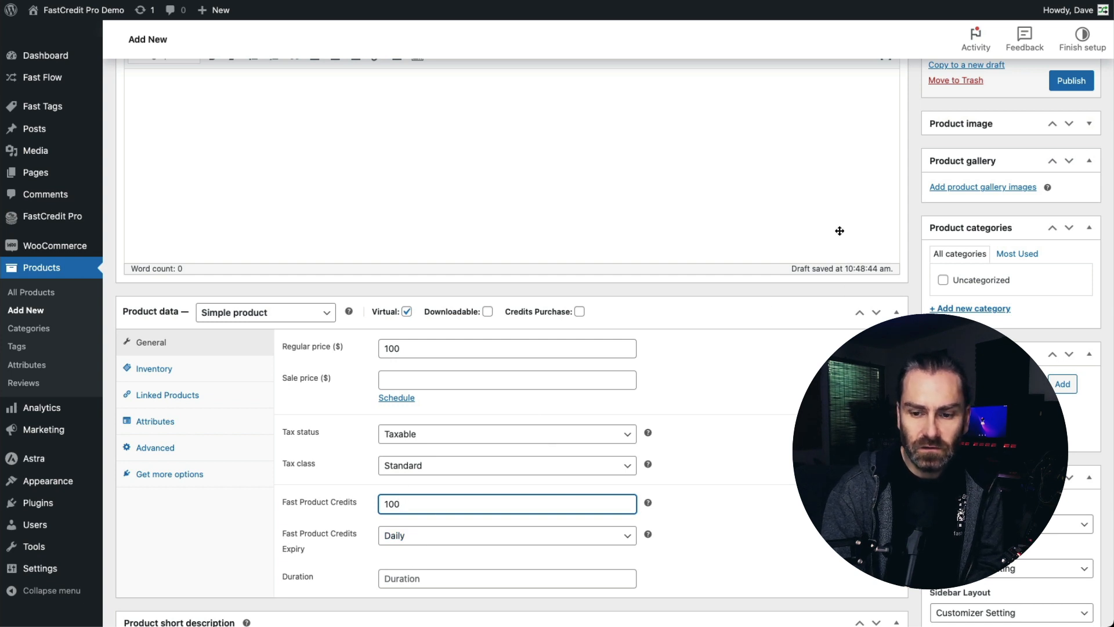
click(1065, 83)
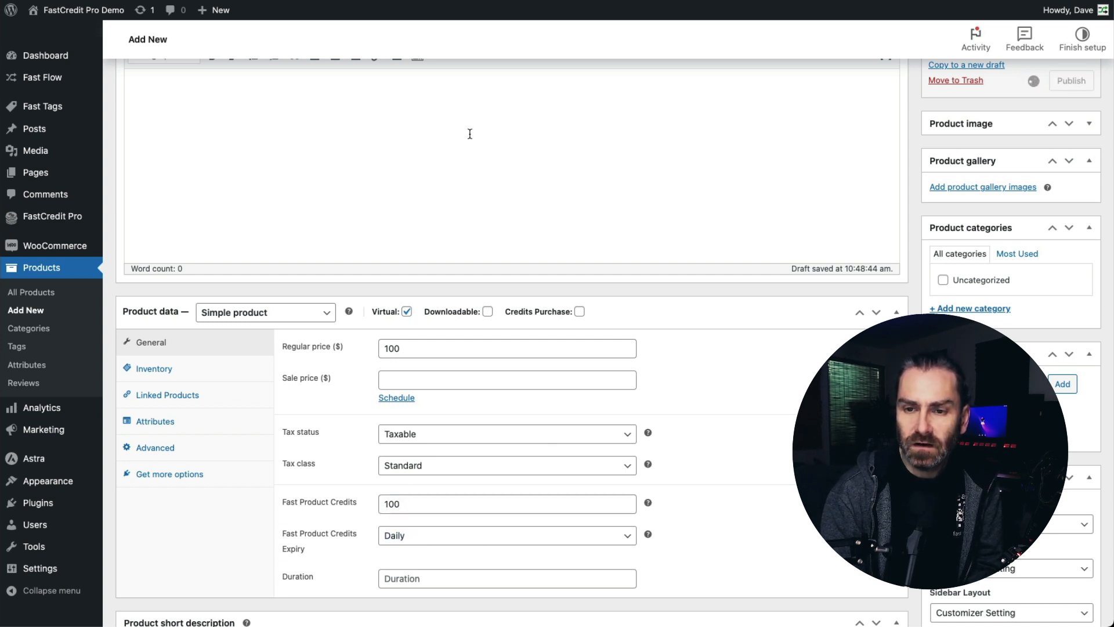
- Set Fast-Credit-Pro-Icon.png from the media library as the Purchase Credits product image and update the product
scroll(470, 134, up, 3)
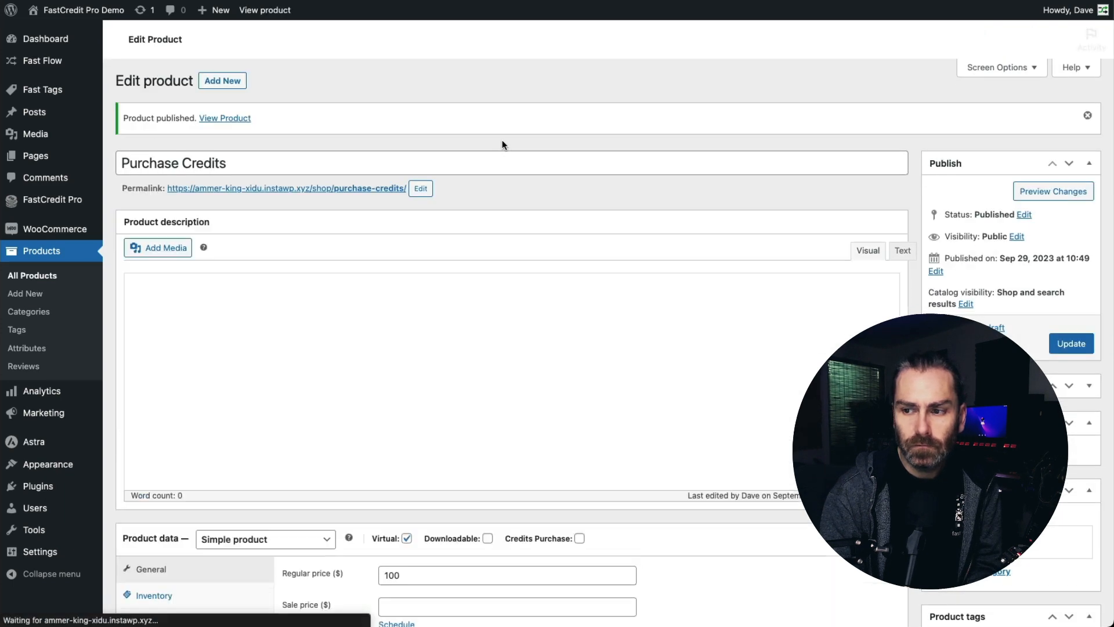
scroll(511, 342, down, 6)
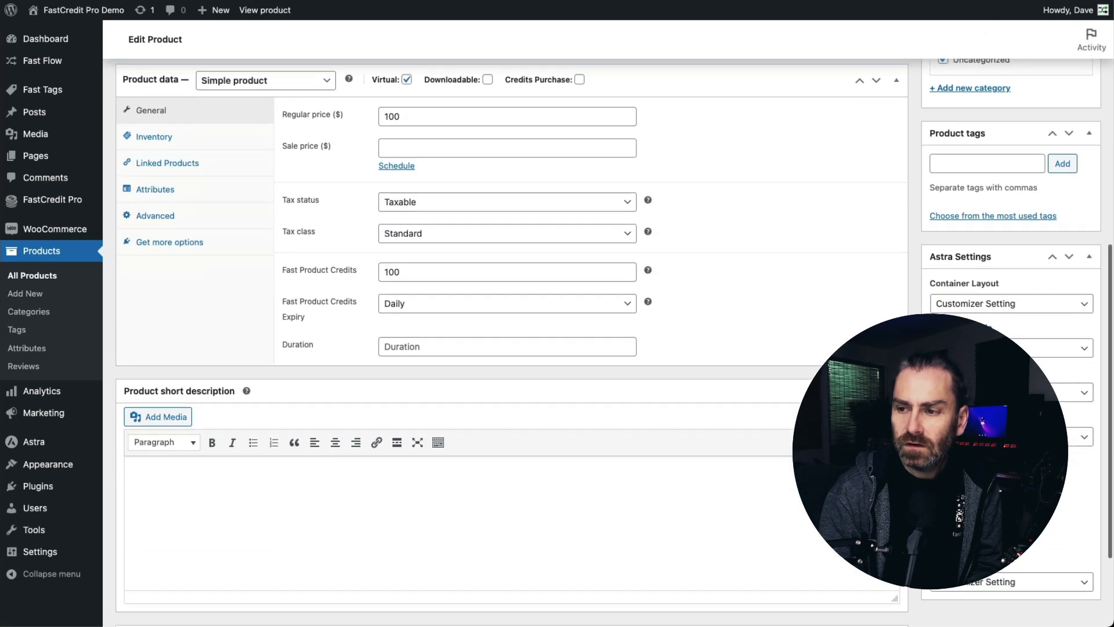
scroll(996, 274, down, 2)
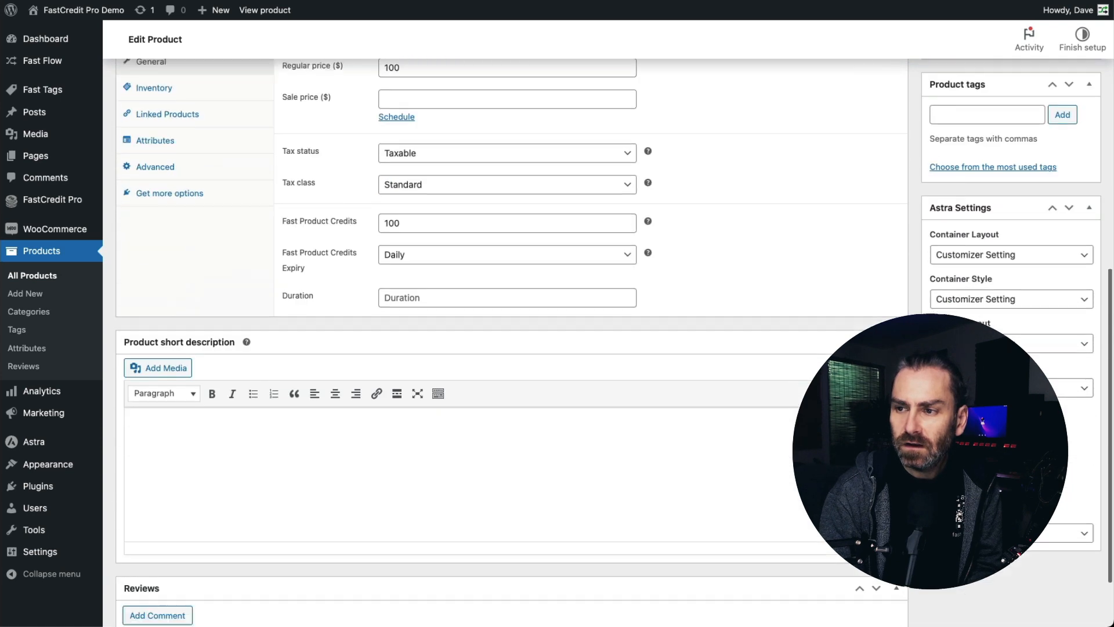
scroll(996, 274, up, 6)
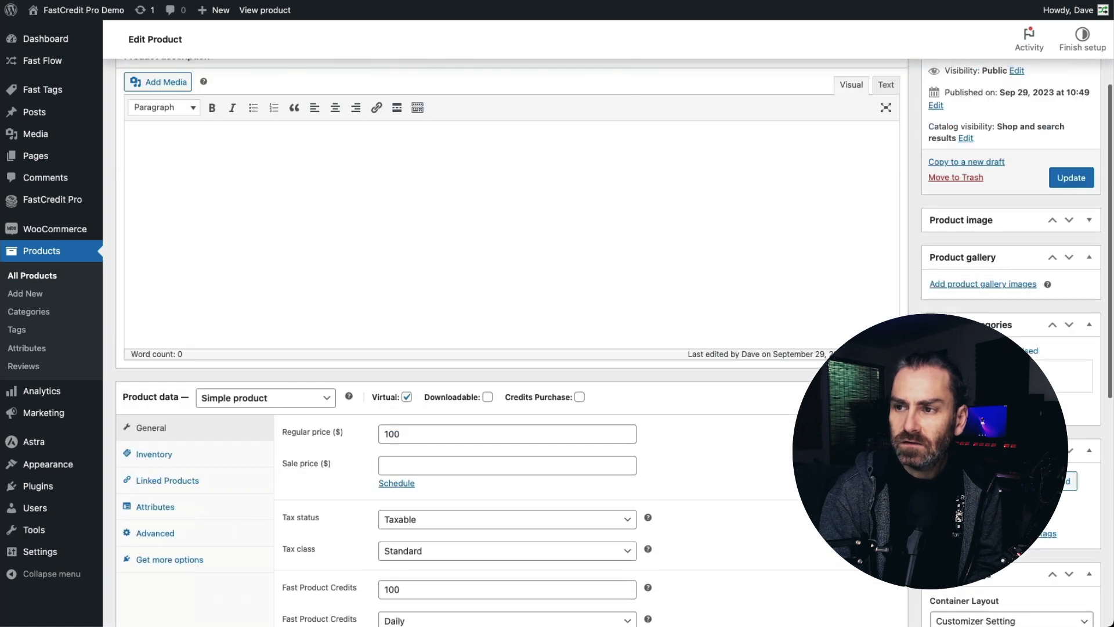
click(999, 218)
click(978, 246)
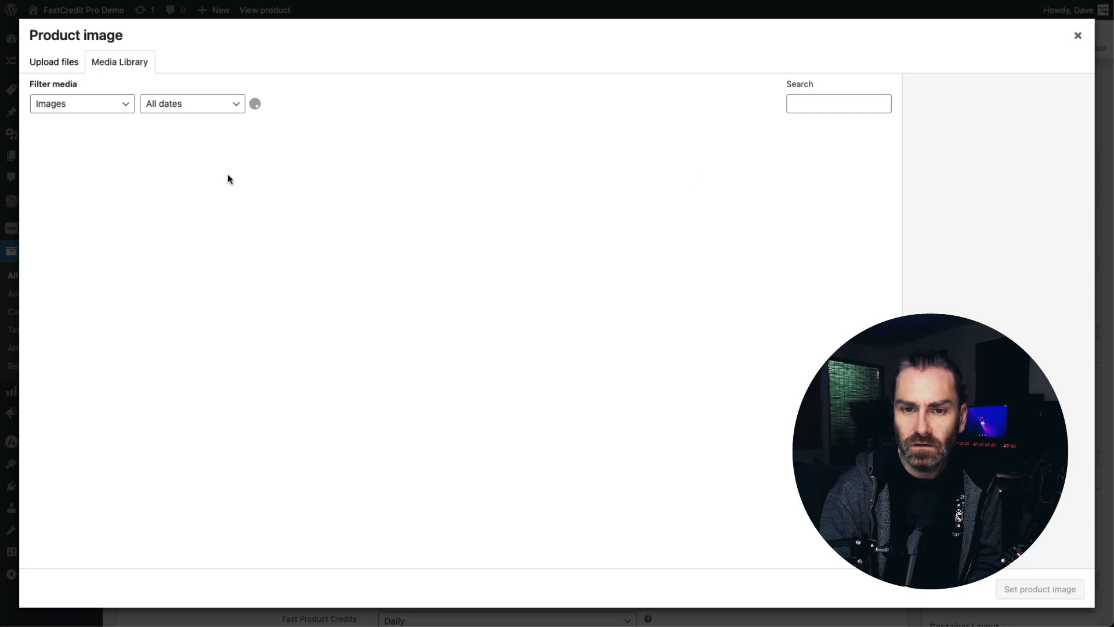
click(169, 169)
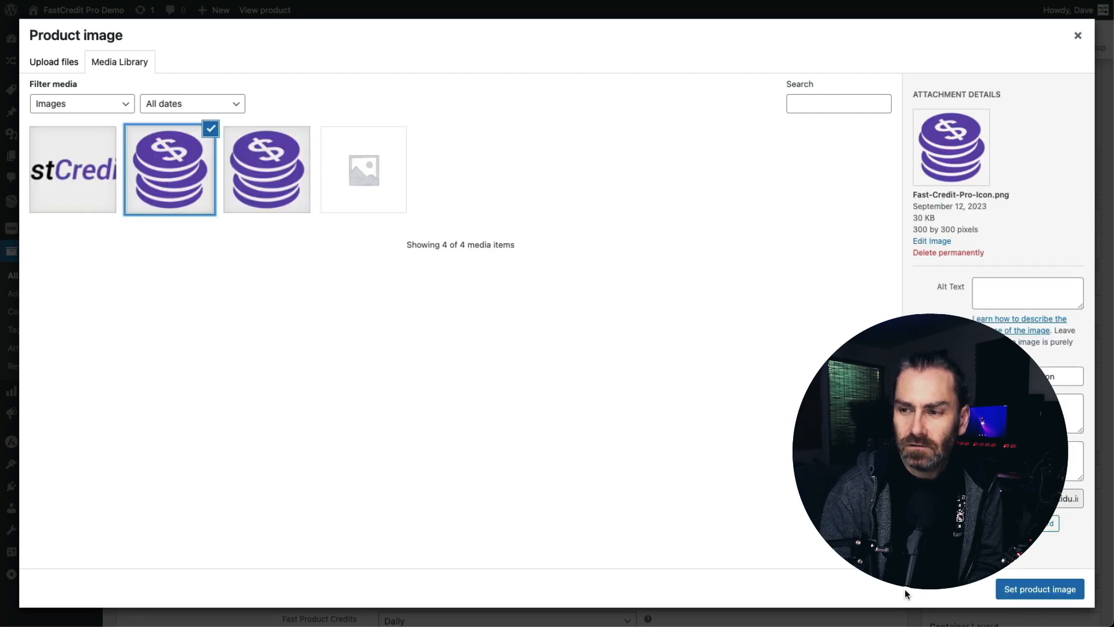
click(1011, 596)
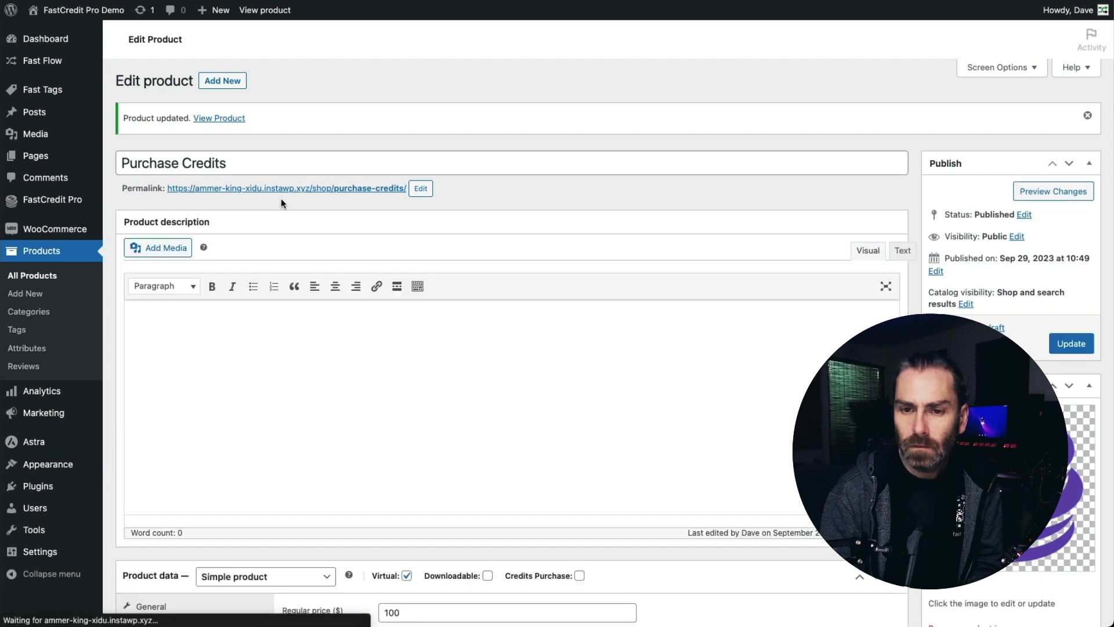
- Open the live Purchase Credits product page and check the available credit balance in the site header
click(281, 193)
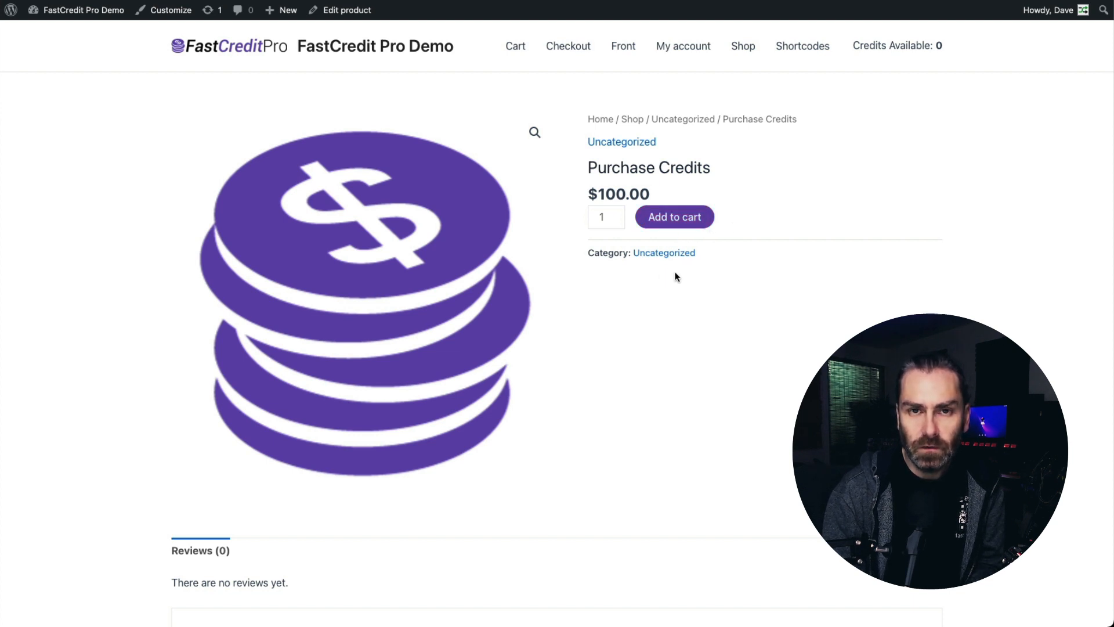
double_click(938, 45)
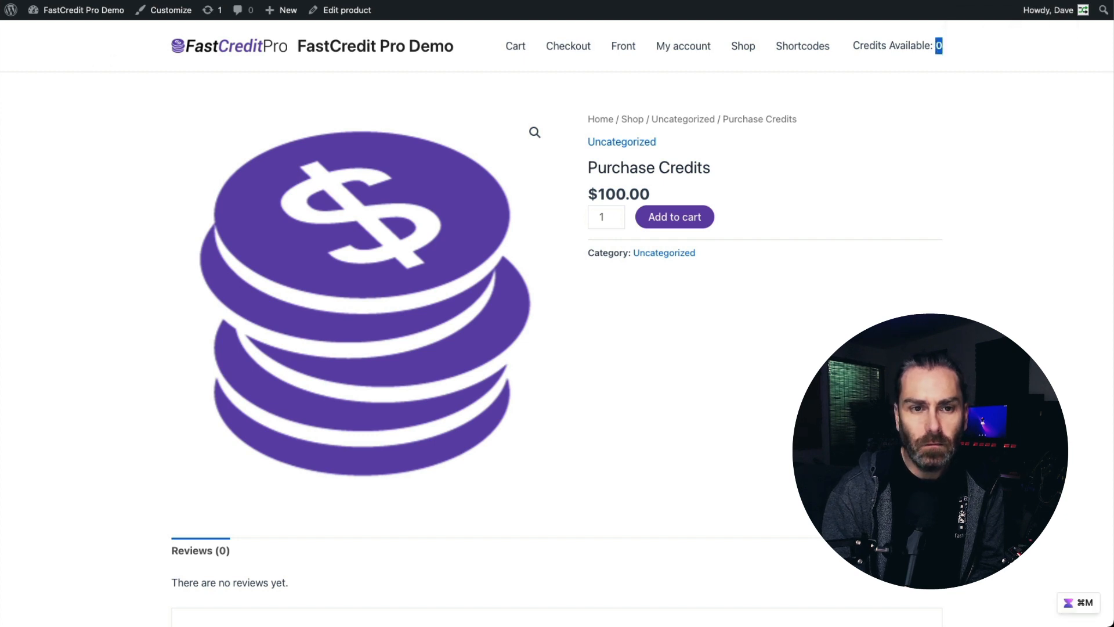
- Start another new WooCommerce product and title it "Use Credit Product"
key(ctrl+Tab)
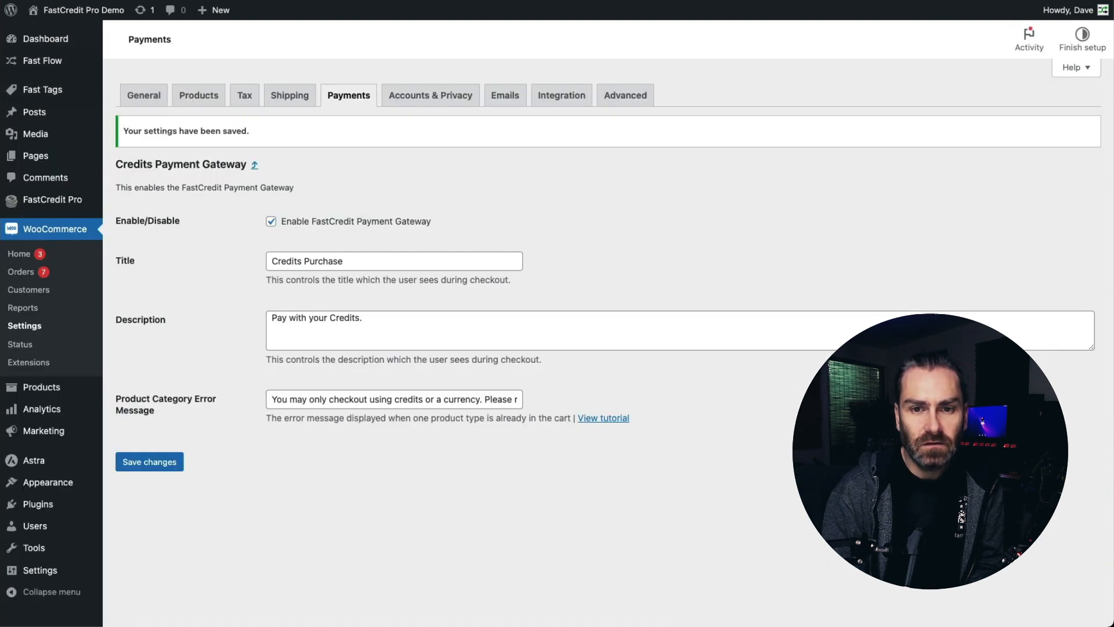
key(ctrl+Tab)
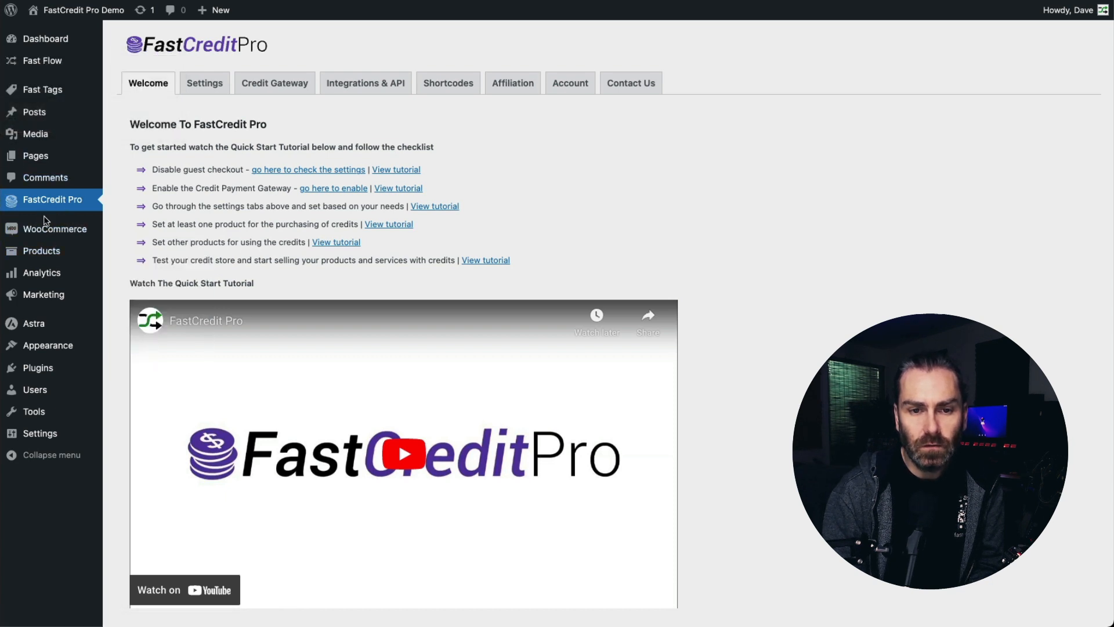
mouse_move(39, 248)
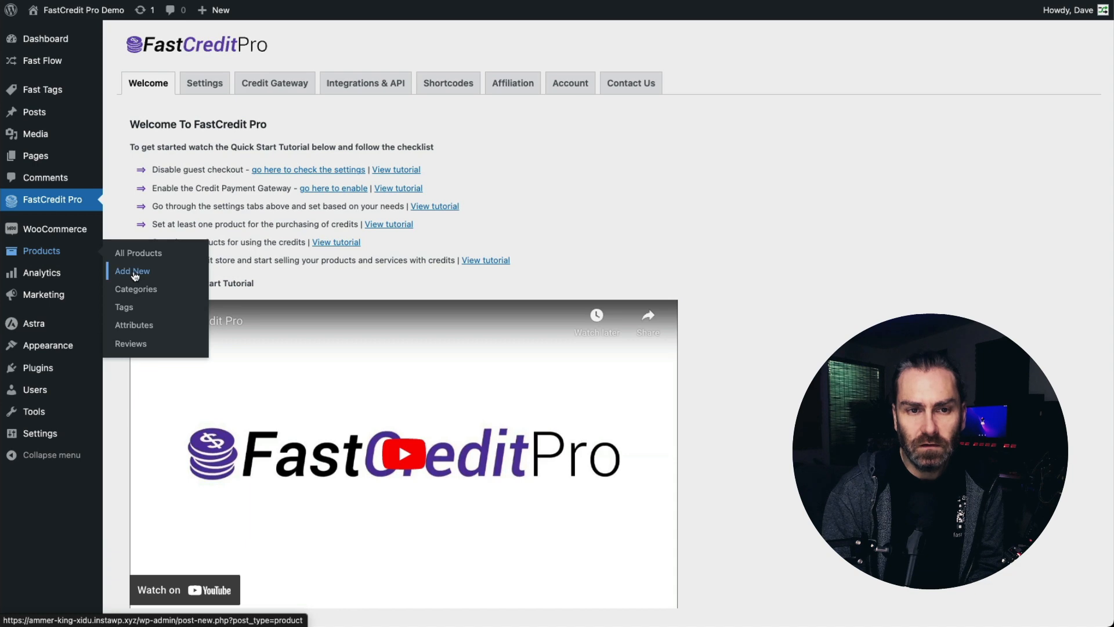
click(133, 272)
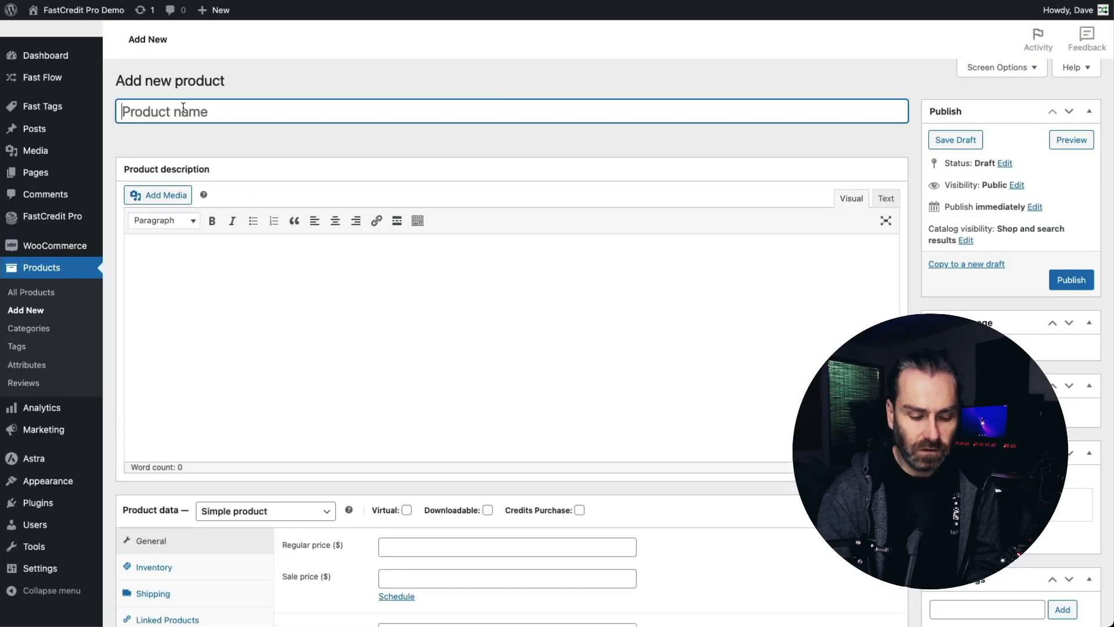
text(Use)
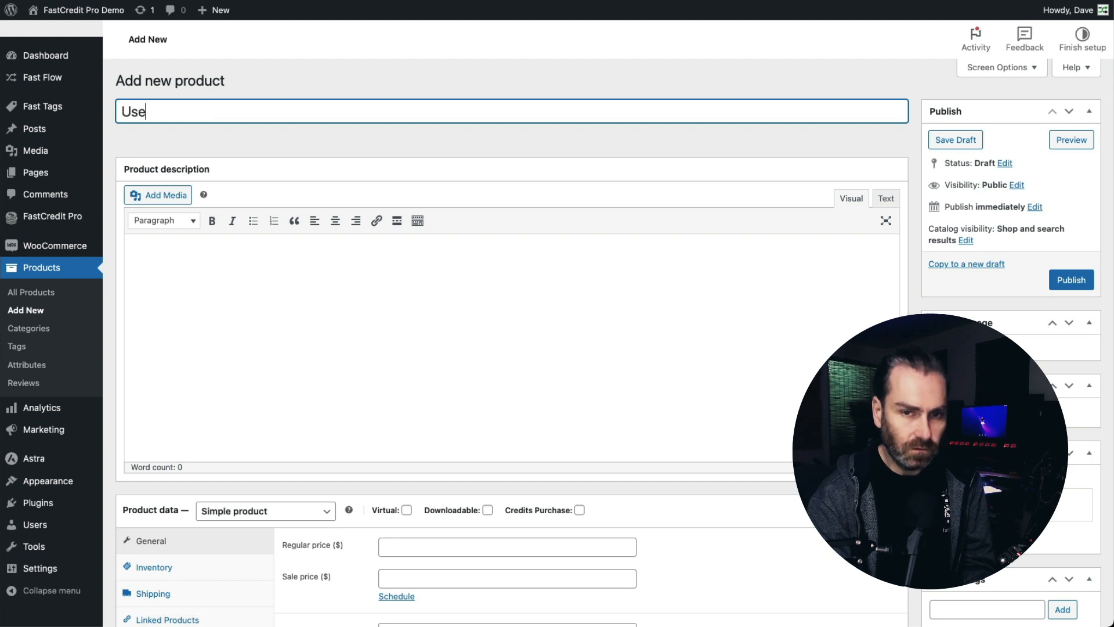
text( Credit )
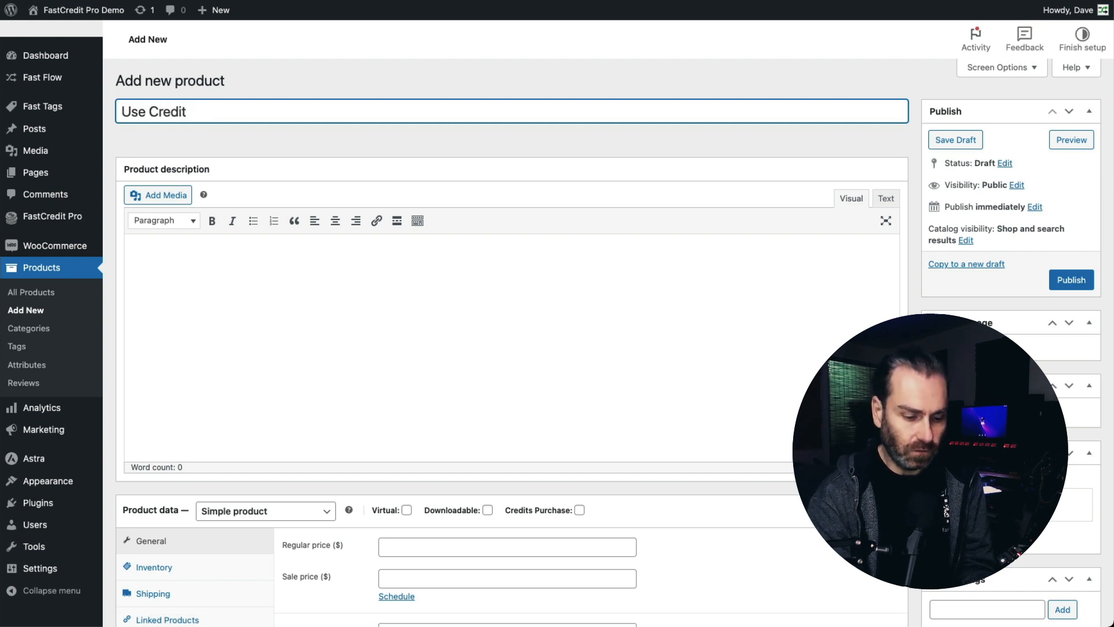
text(Product)
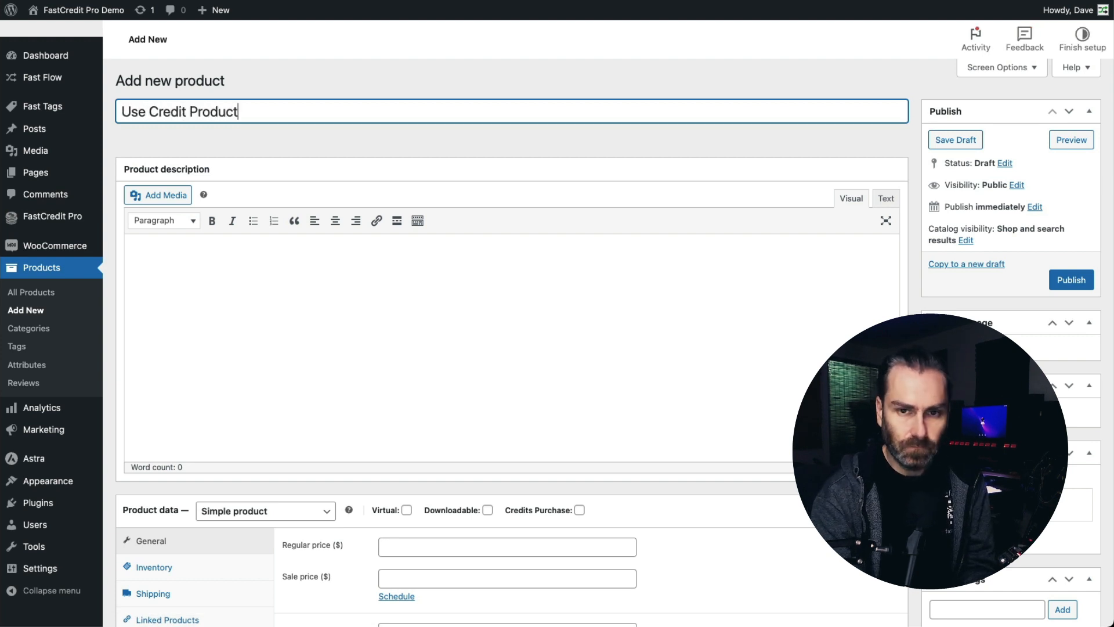
click(472, 373)
- Enable Credits Purchase for the Use Credit Product and set both its regular price and its Credits Value to 20
scroll(472, 438, down, 3)
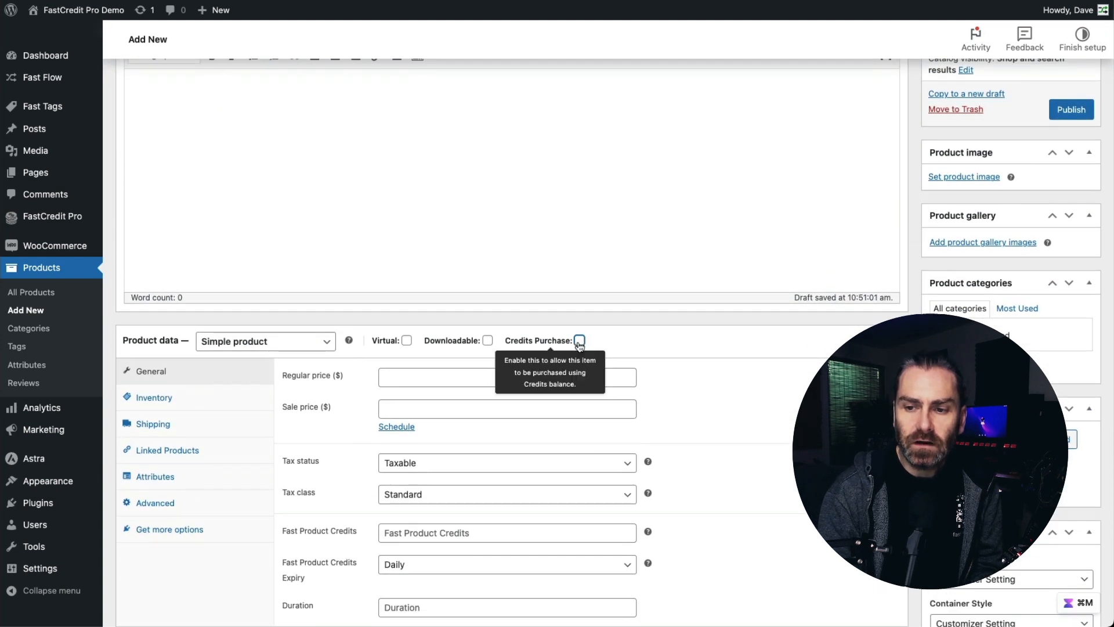
click(579, 341)
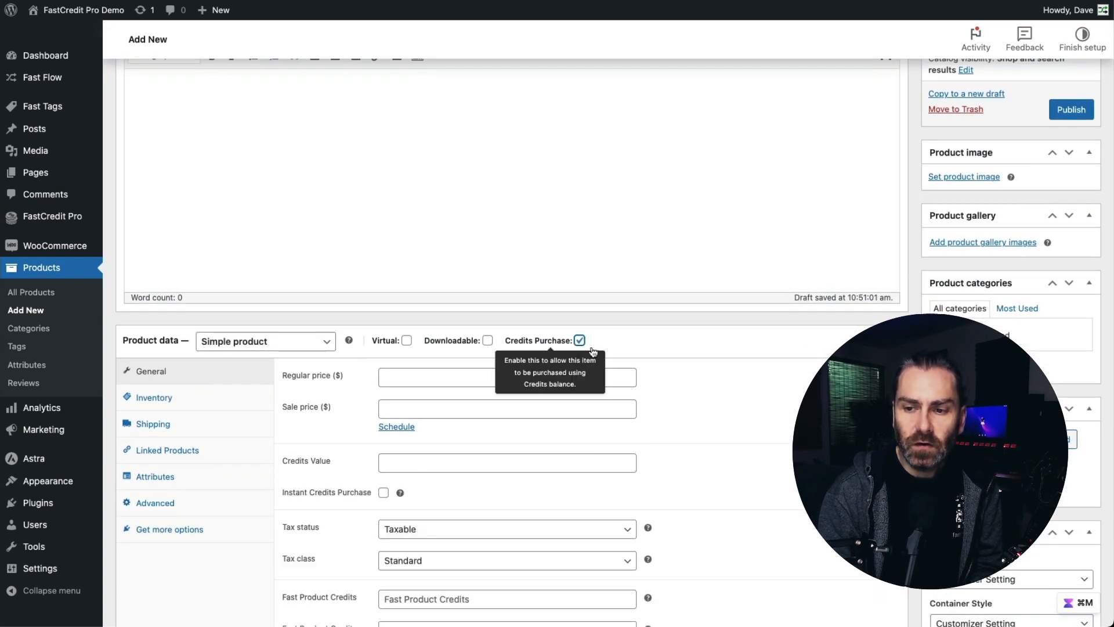
click(401, 374)
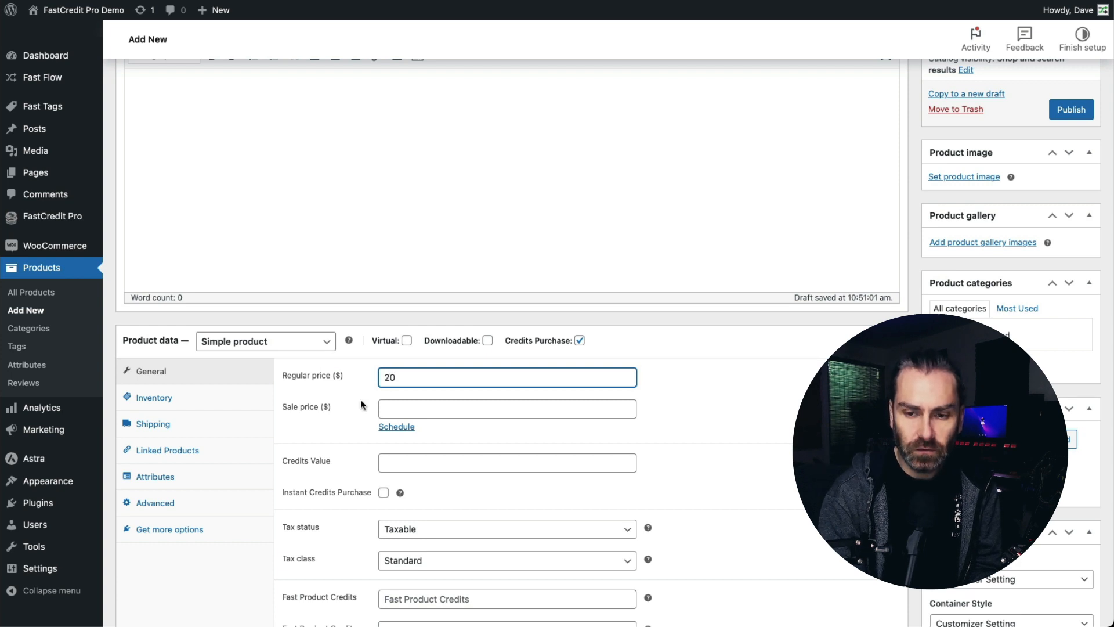
click(399, 464)
text(20)
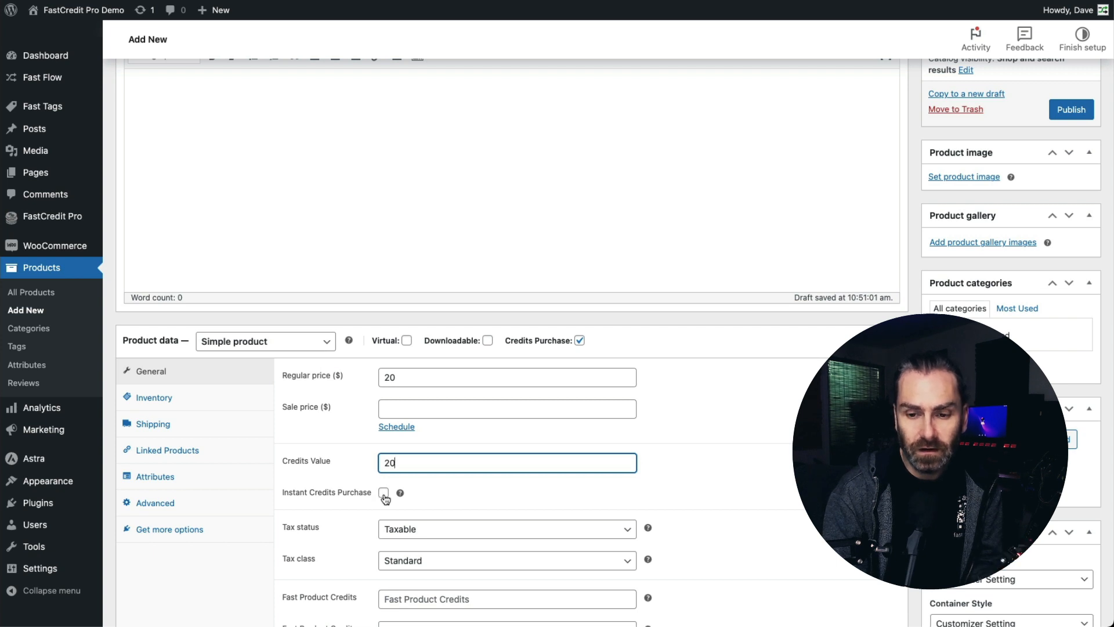
- Mark the Use Credit Product as virtual and publish it
click(407, 340)
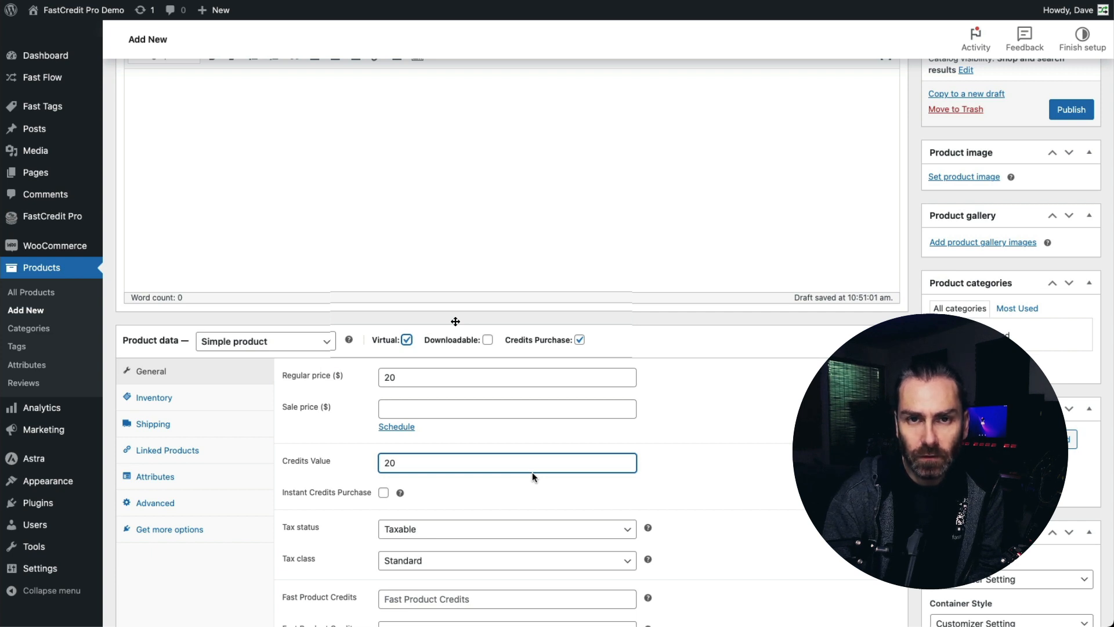
click(1082, 110)
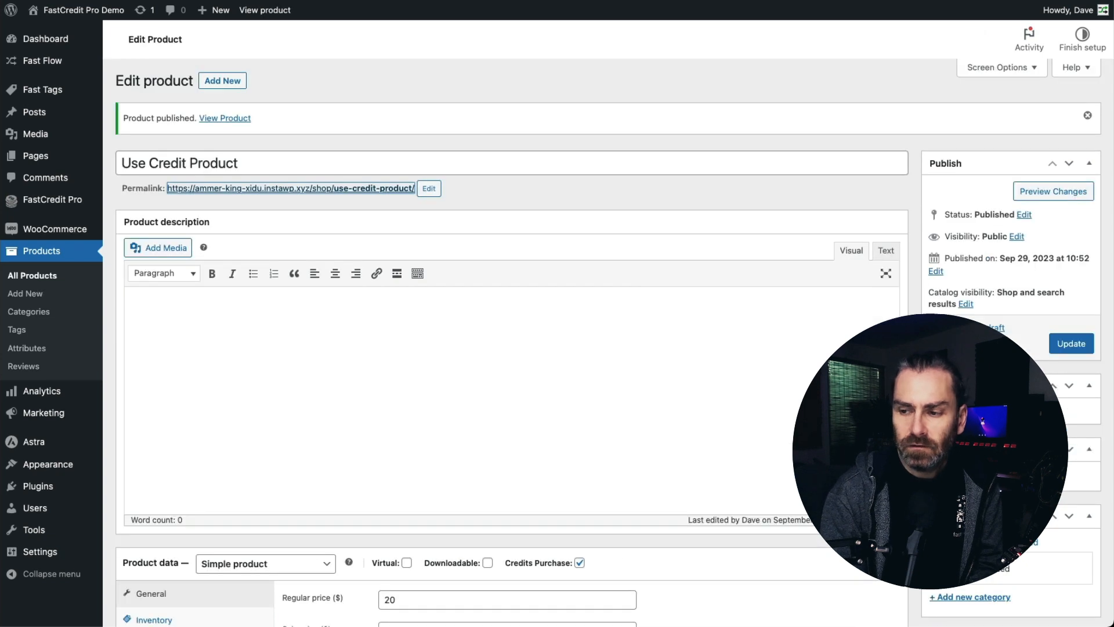
- Set Fast-Credit-Pro-Icon.png as the Use Credit Product's image and update the product
click(961, 411)
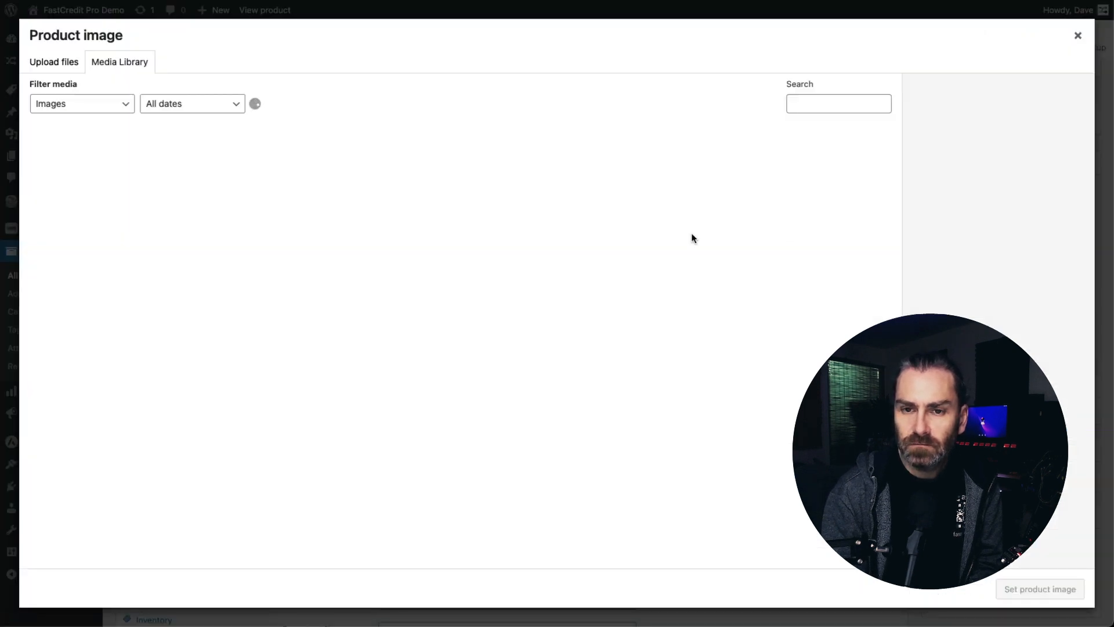
click(188, 173)
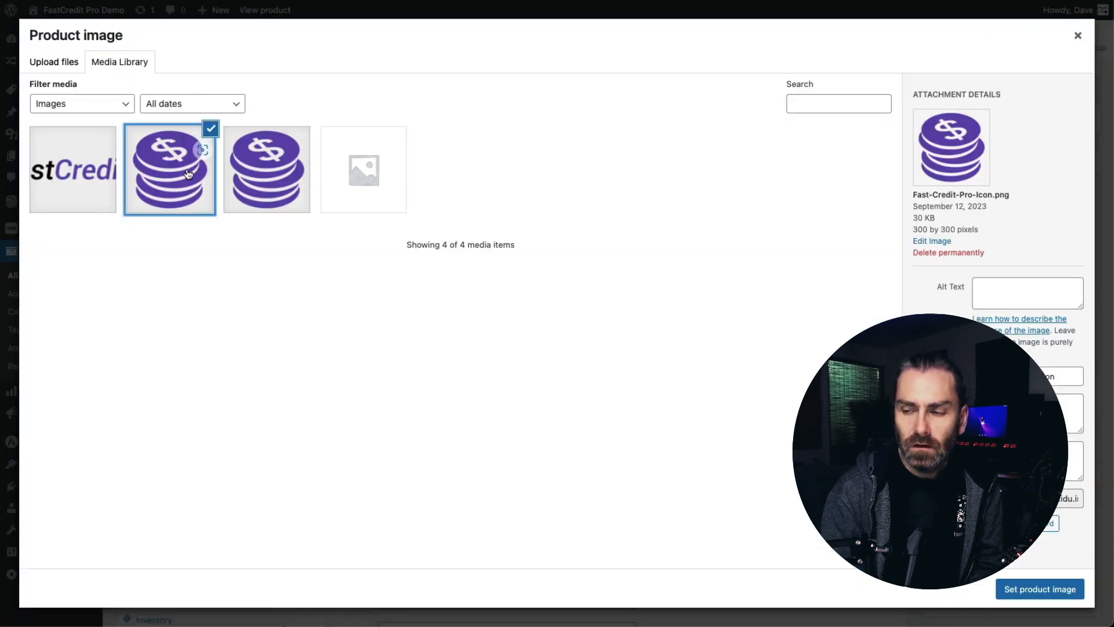
click(1023, 584)
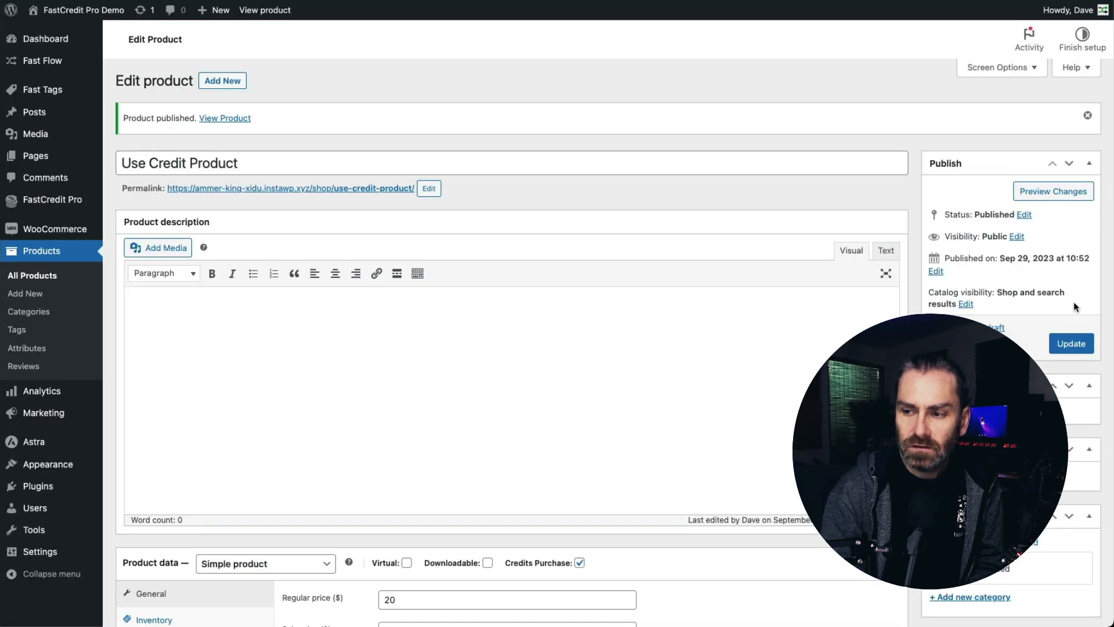
click(1071, 344)
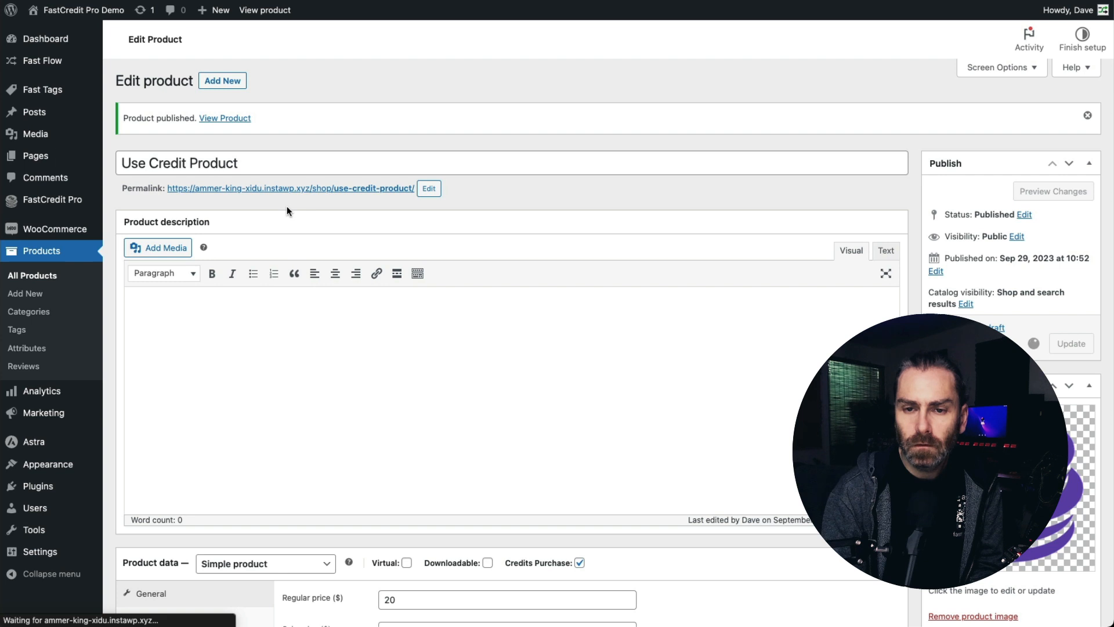
- Open the live Use Credit Product page and try its Buy Credits link
click(306, 189)
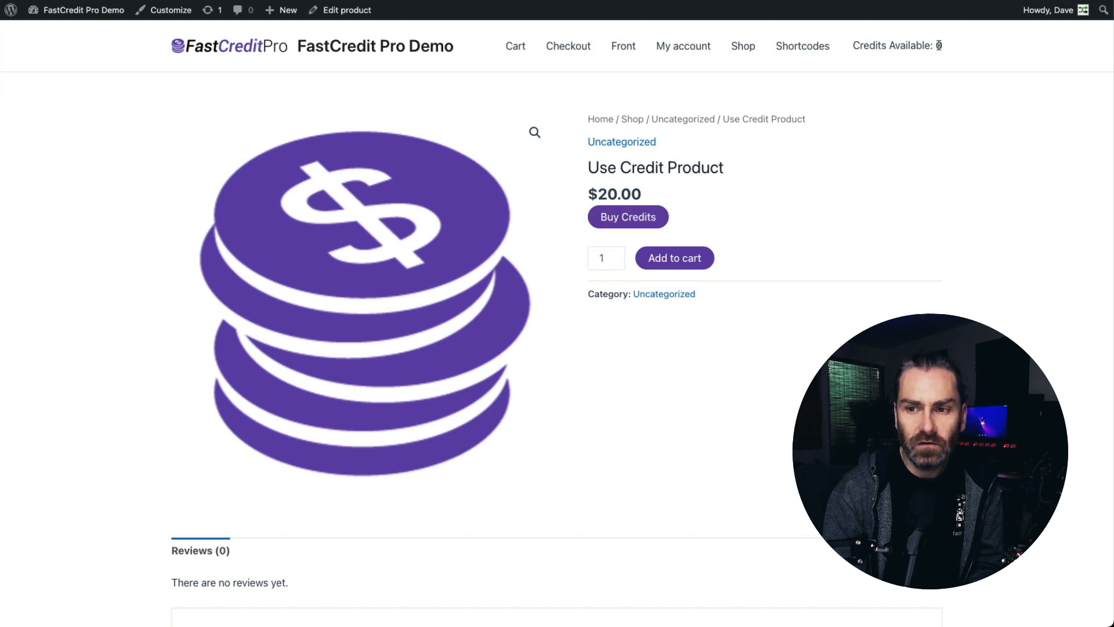
click(626, 221)
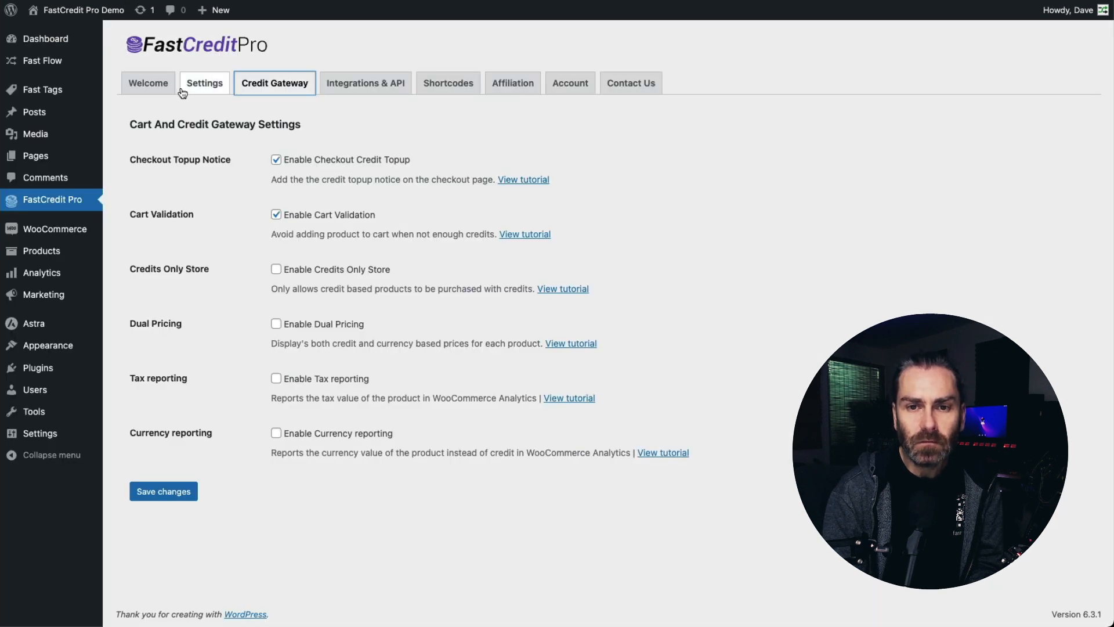
- Set the FastCredit Pro Credit Topup Destination to the Purchase Credits product page URL (/shop/purchase-credits/) and save the changes
click(197, 87)
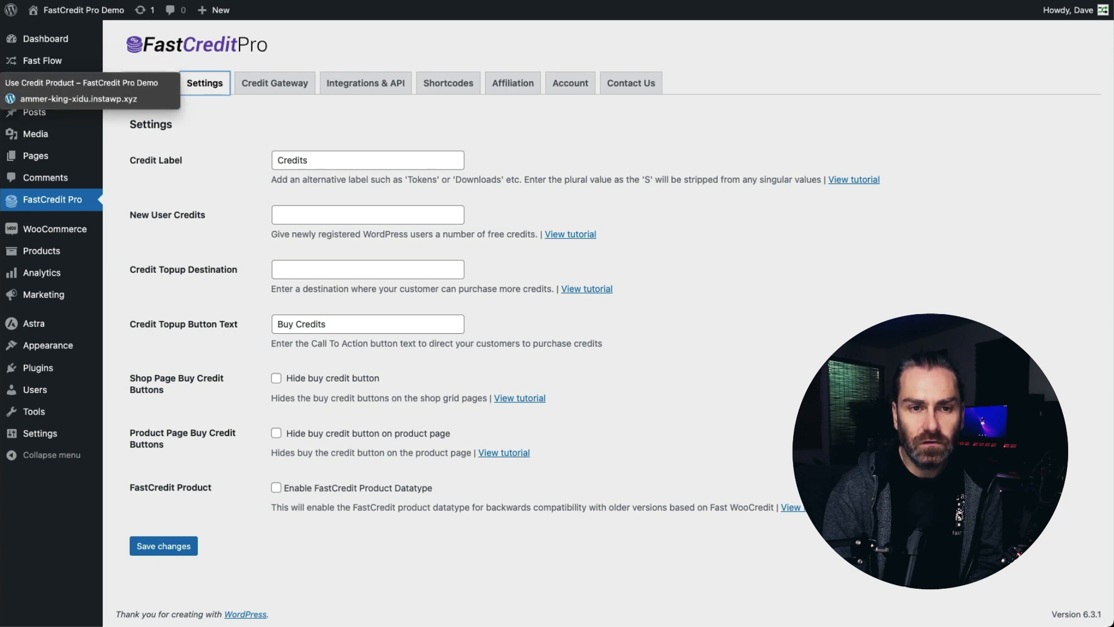
click(1, 154)
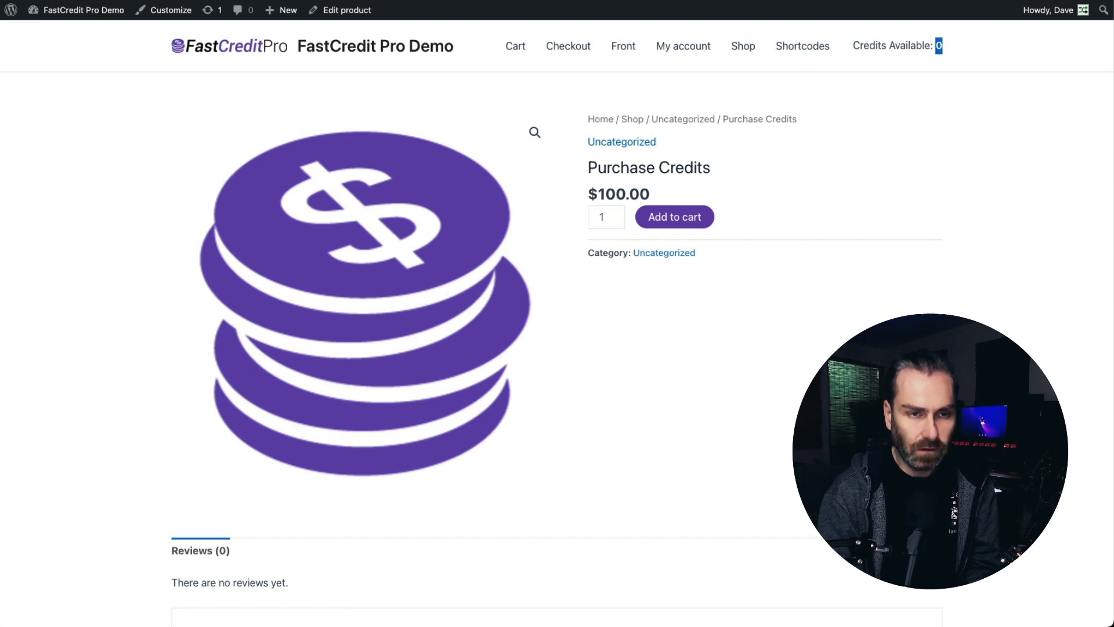
click(1, 139)
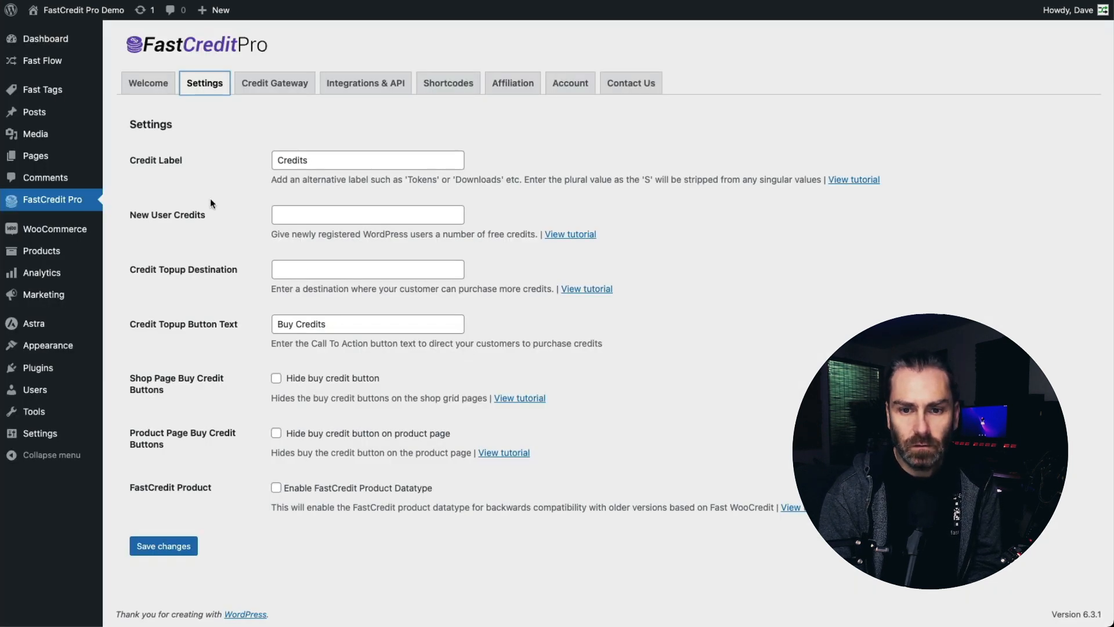
click(306, 274)
key(ctrl+v)
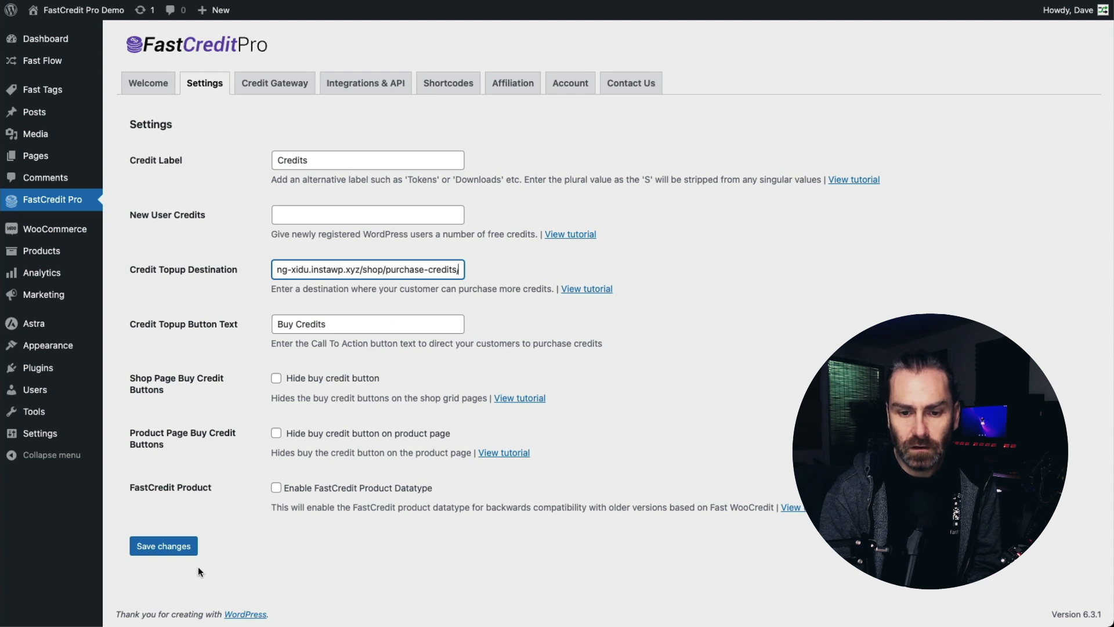
click(171, 546)
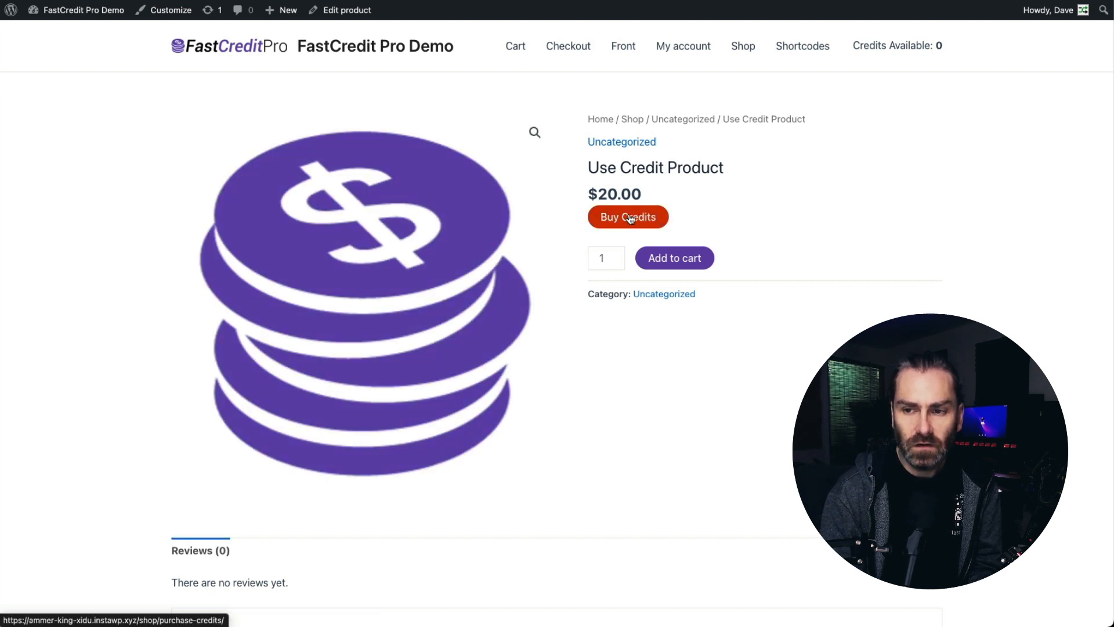
- Test whether Buy Credits on the Use Credit Product page leads to the Purchase Credits product
click(628, 223)
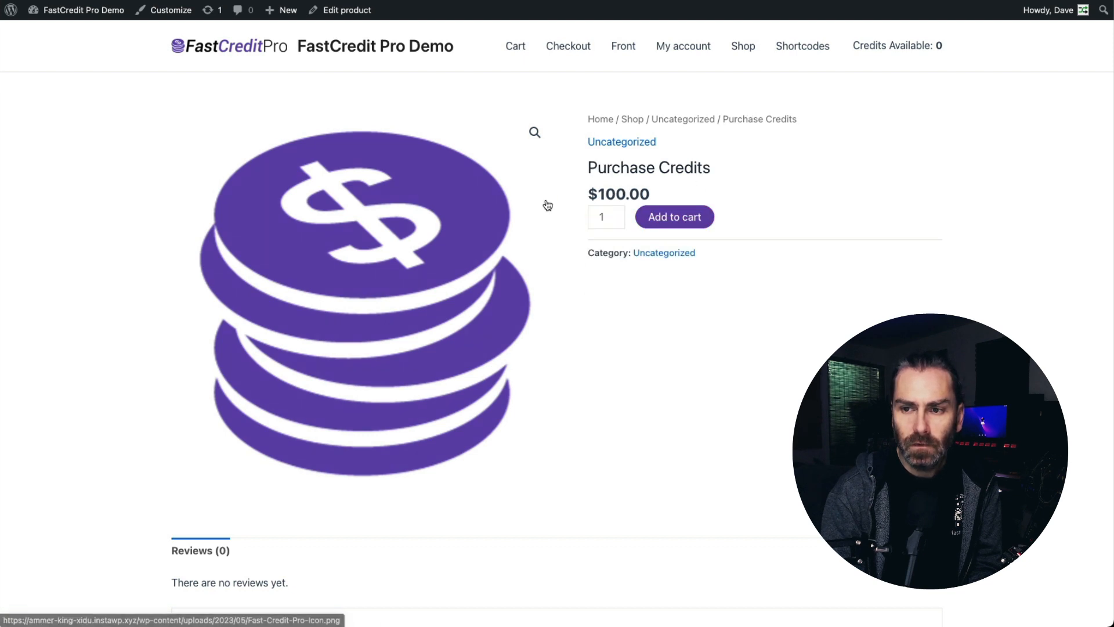
click(642, 220)
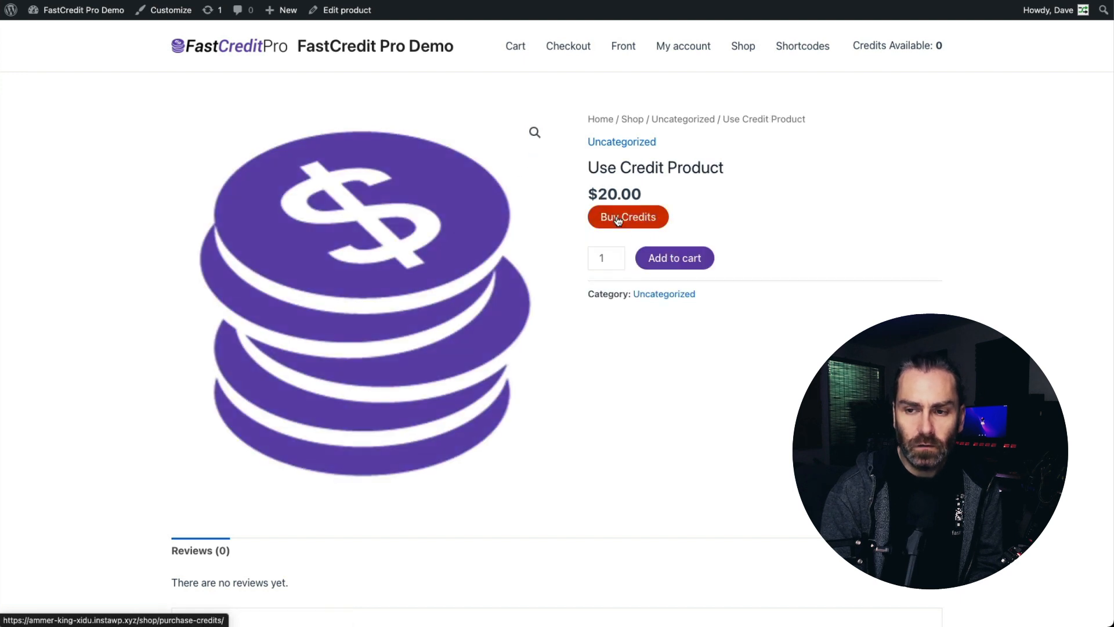
- Look at the FastCredit Pro Credit Gateway settings and add one Use Credit Product to the cart from its live page
click(676, 259)
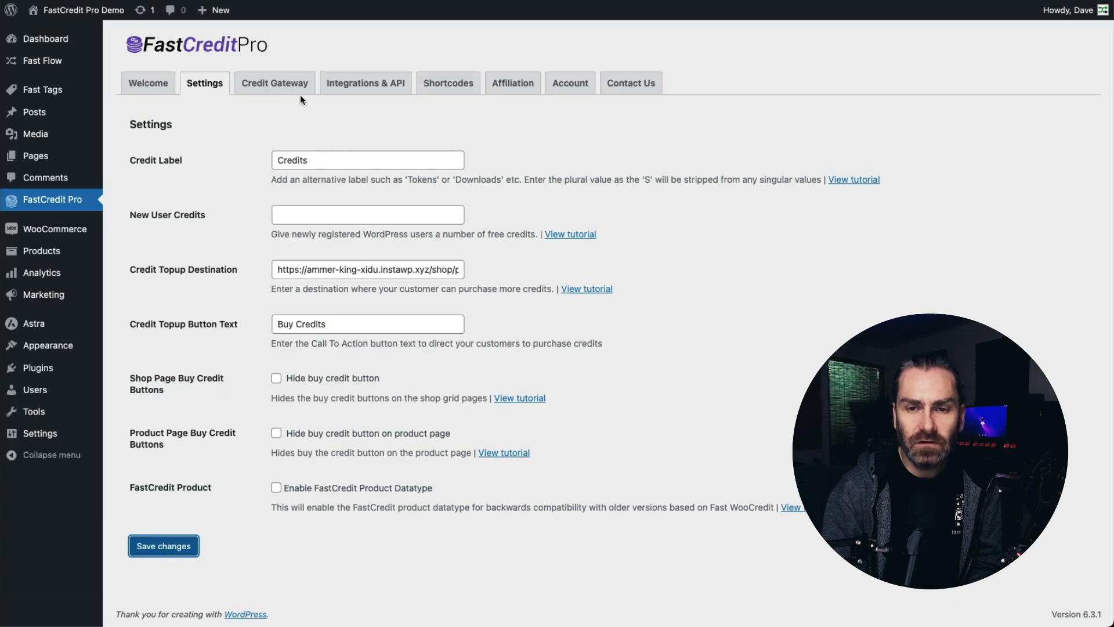
click(273, 88)
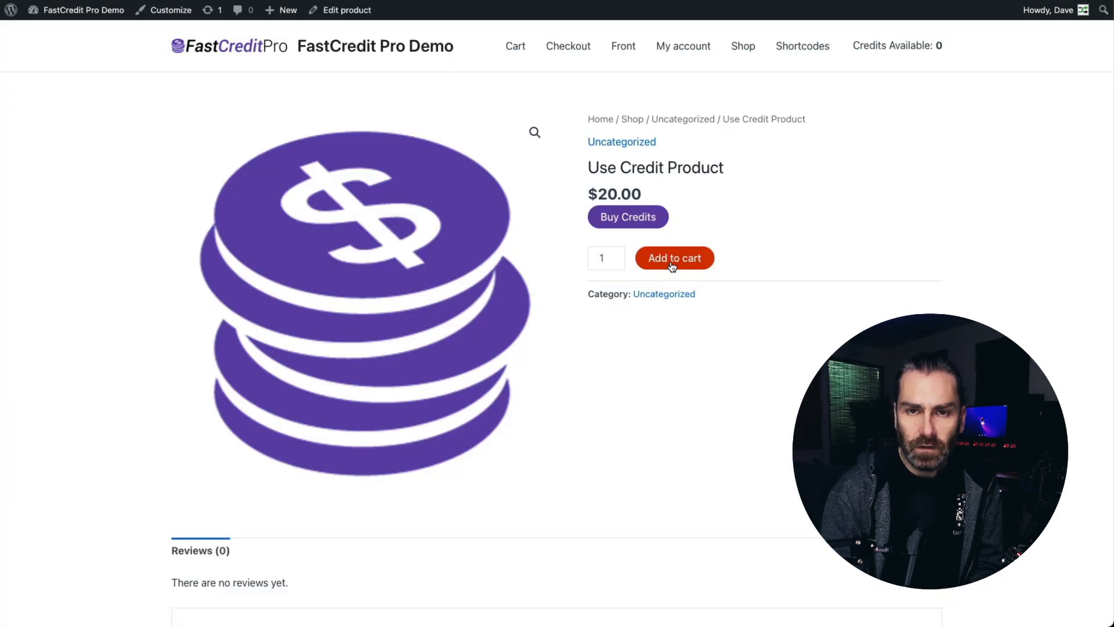
click(675, 259)
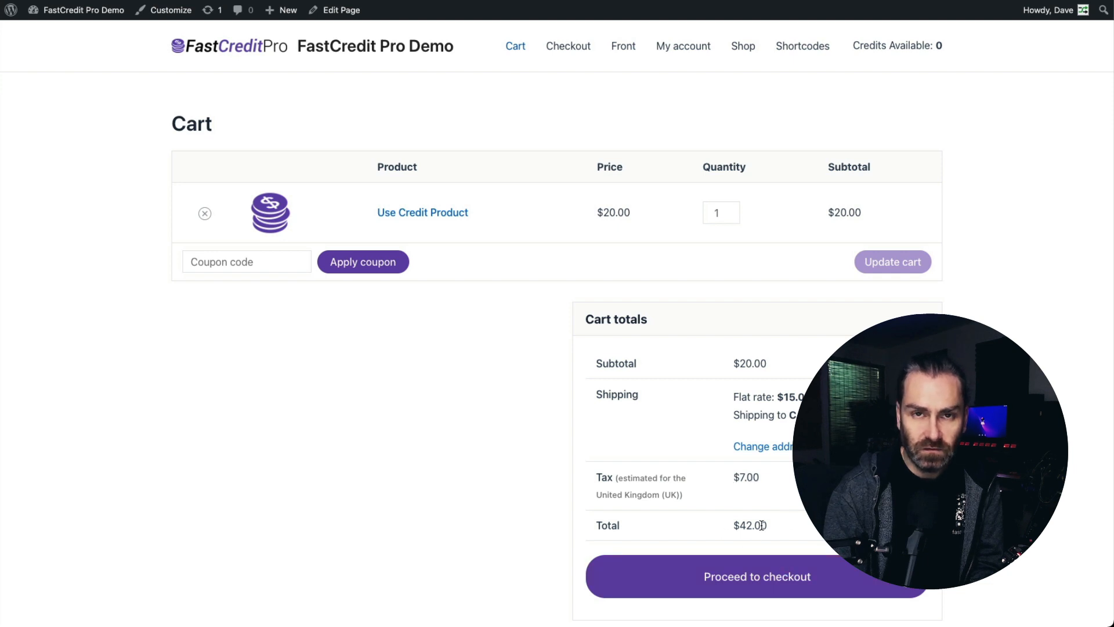
- Proceed to checkout with the Use Credit Product and examine the order summary and payment options
click(767, 584)
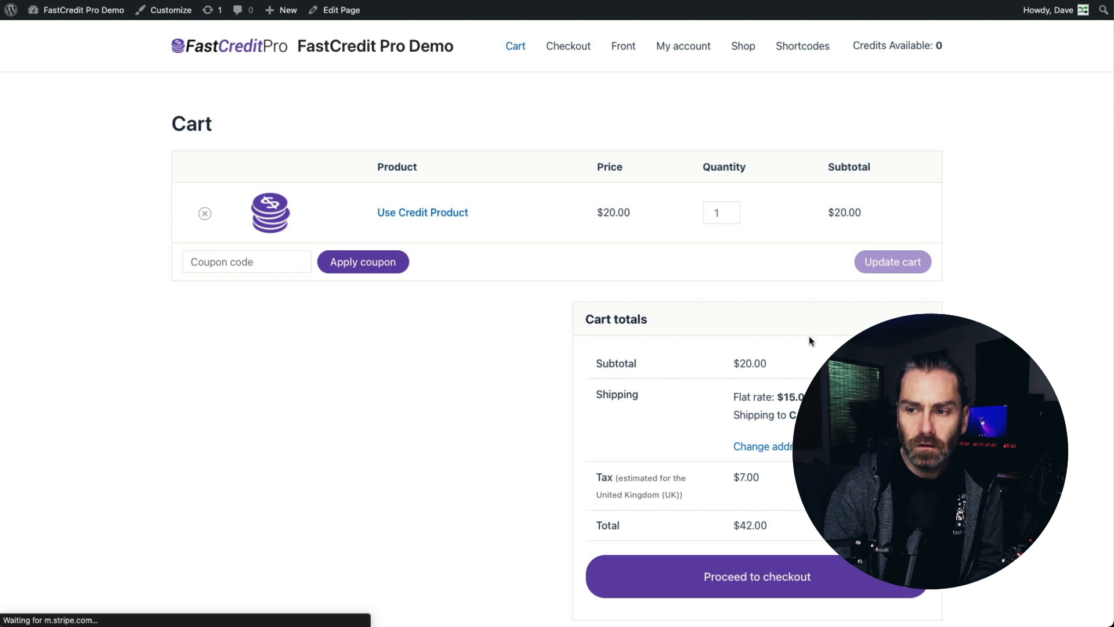
scroll(778, 408, down, 2)
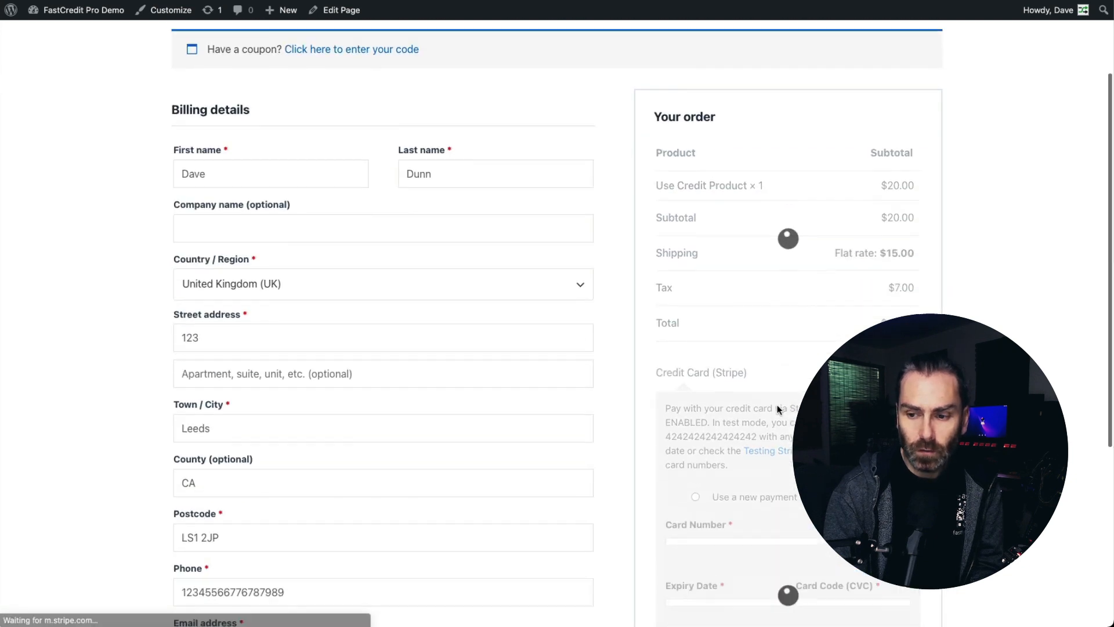
scroll(777, 406, down, 2)
scroll(777, 406, up, 4)
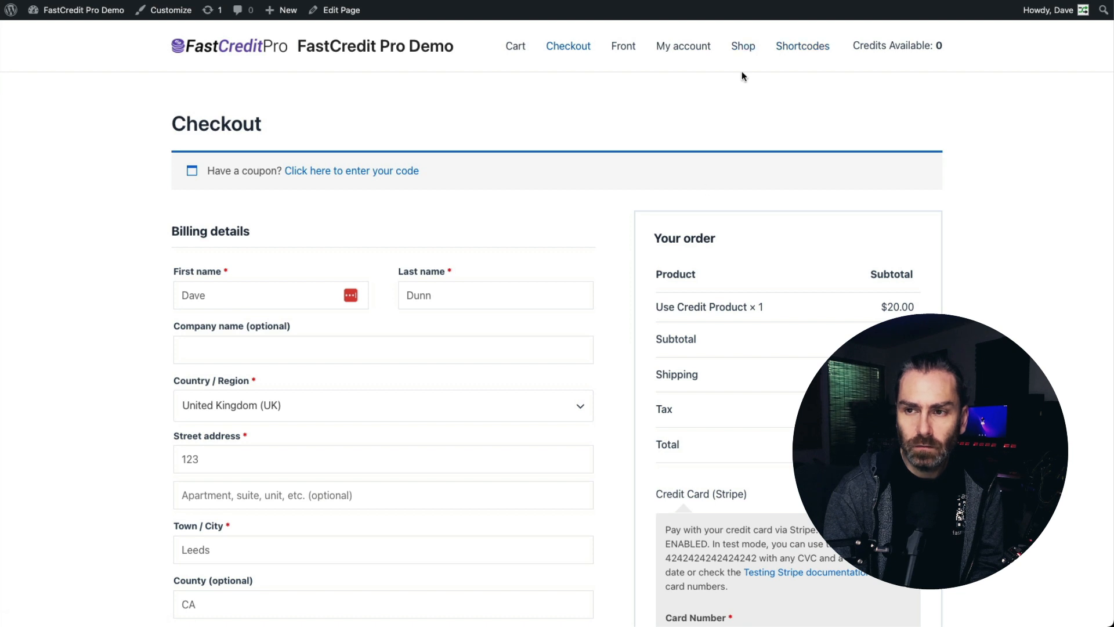
- Remove the Use Credit Product from the cart
click(513, 48)
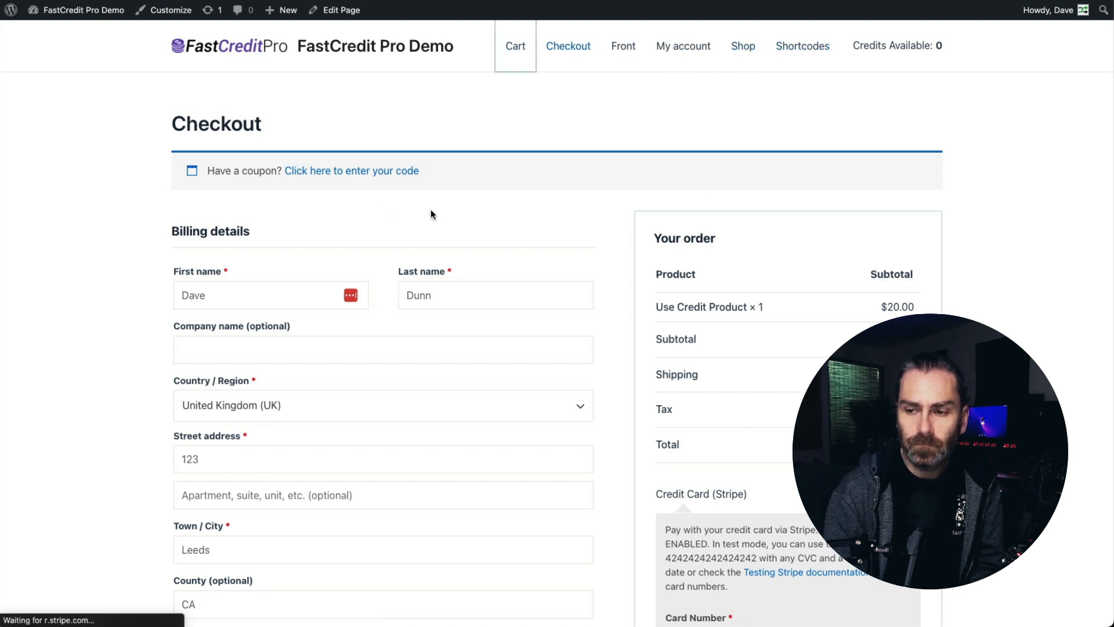
click(200, 212)
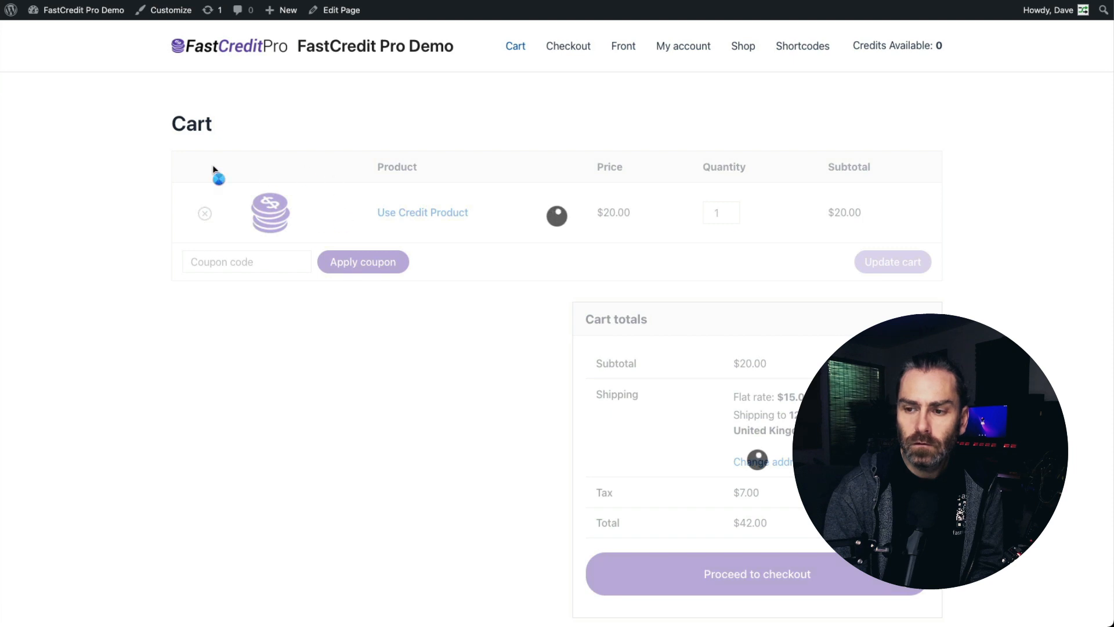
- Follow Buy Credits on the Use Credit Product page, add one Purchase Credits product to the cart, and proceed to checkout
click(743, 46)
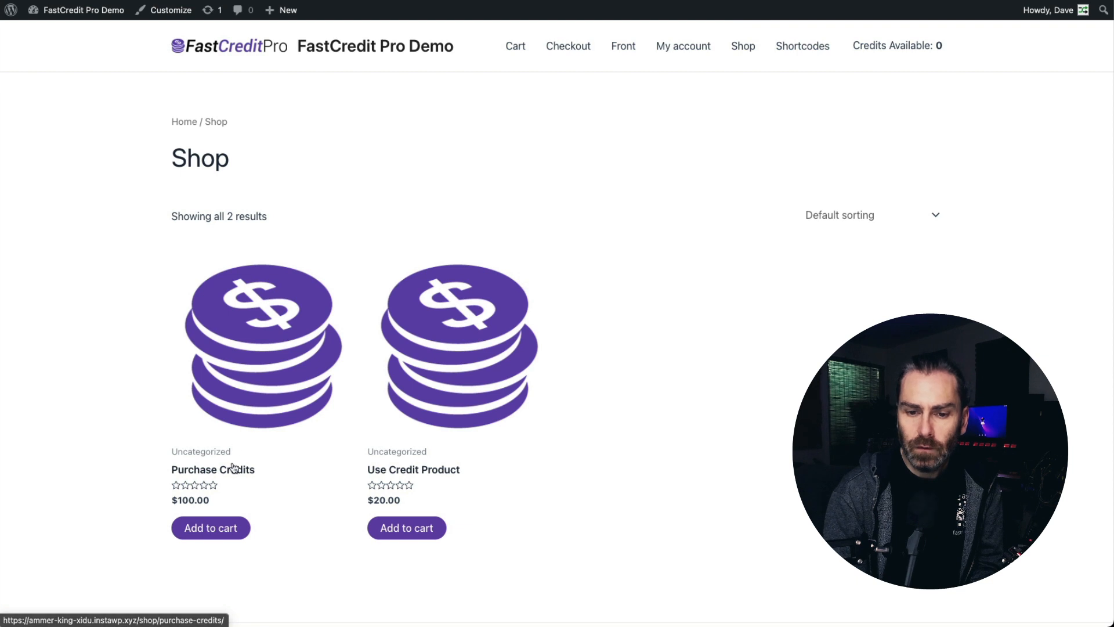
click(470, 377)
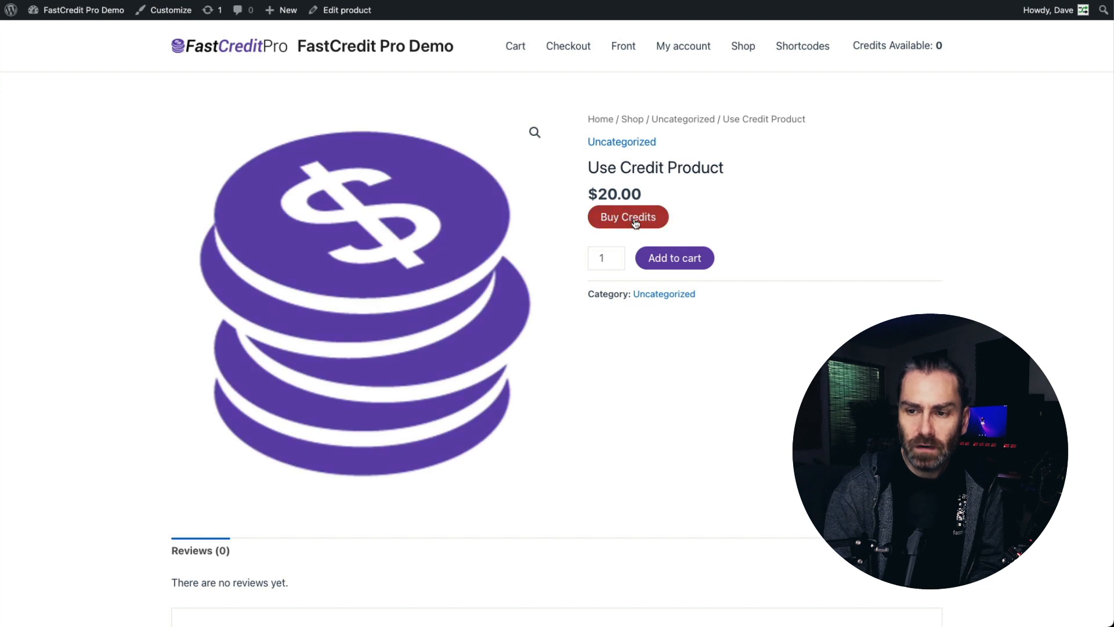
click(635, 223)
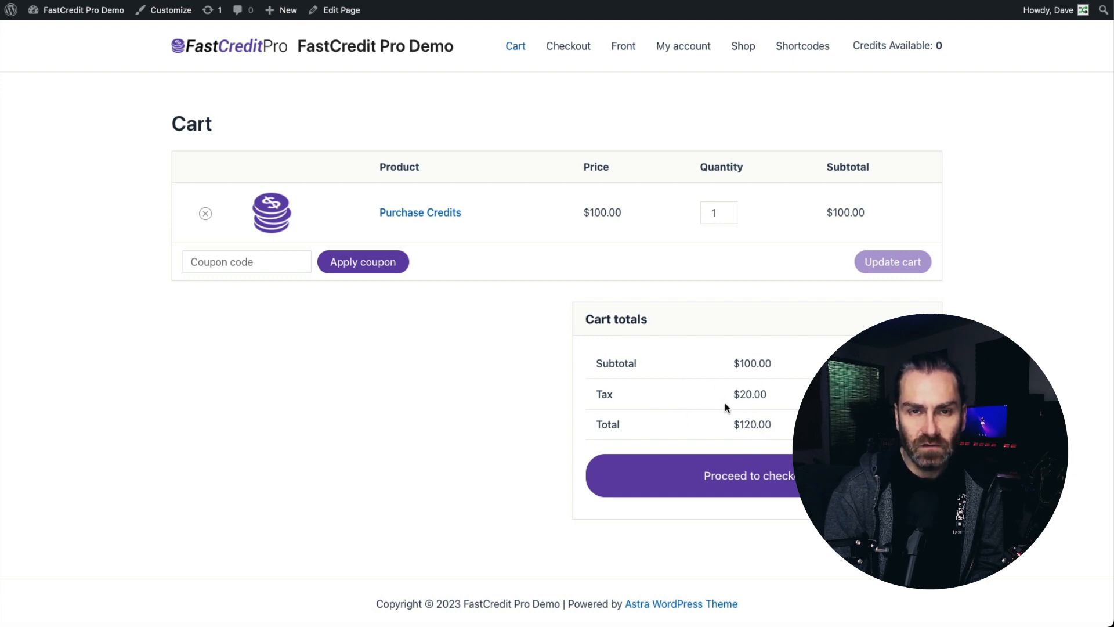
click(792, 486)
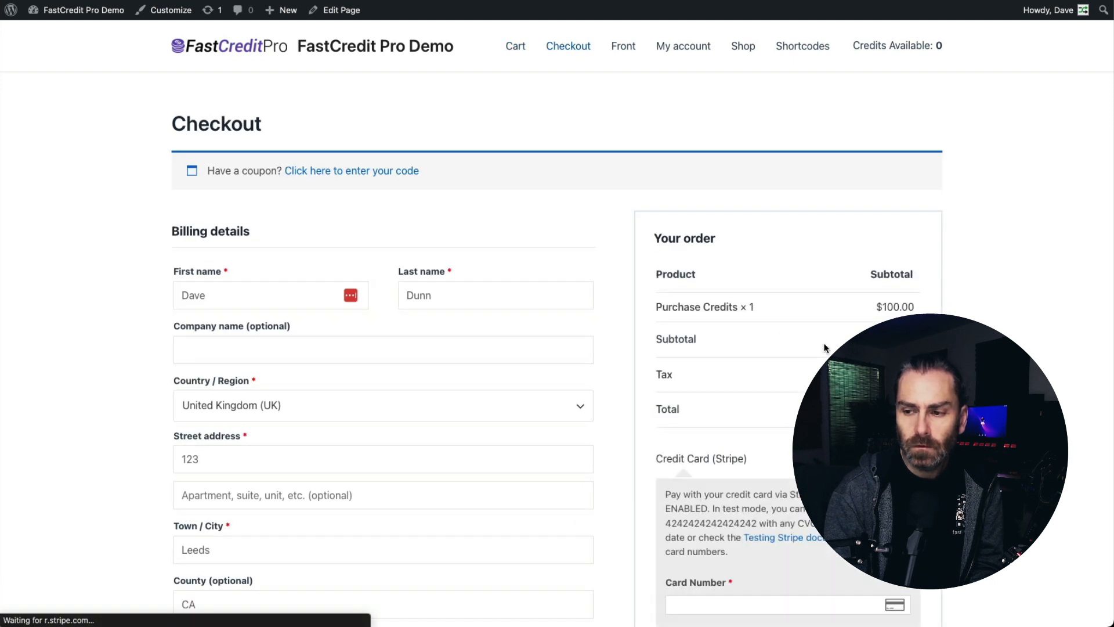
- Fill in the Stripe test card number, expiry date and security code, and place the Purchase Credits order
scroll(762, 419, down, 2)
double_click(695, 413)
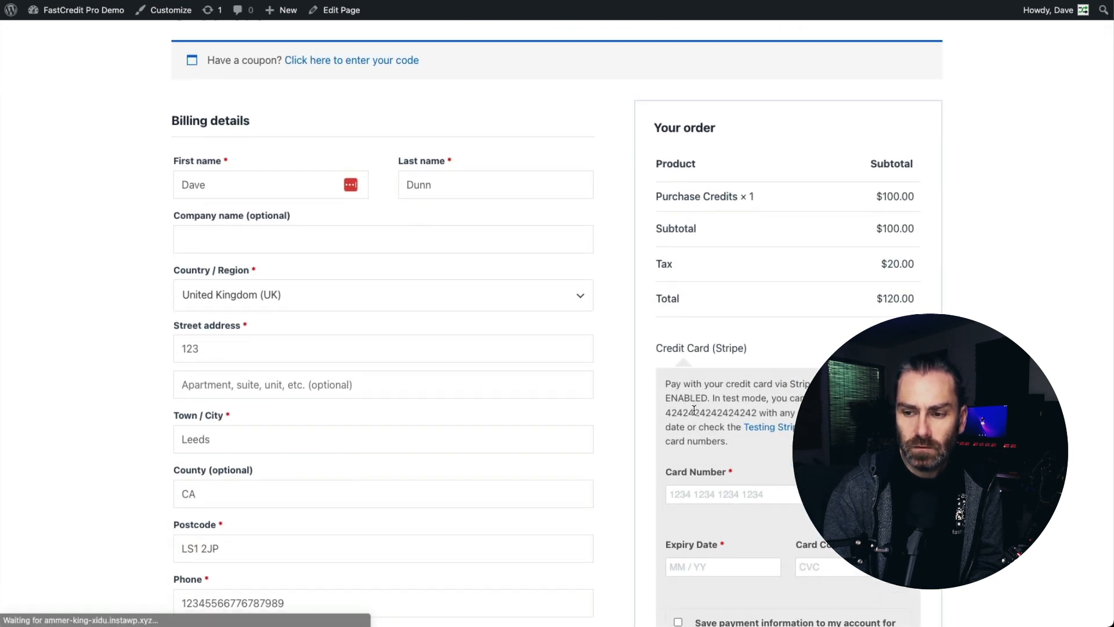
key(ctrl+c)
click(697, 490)
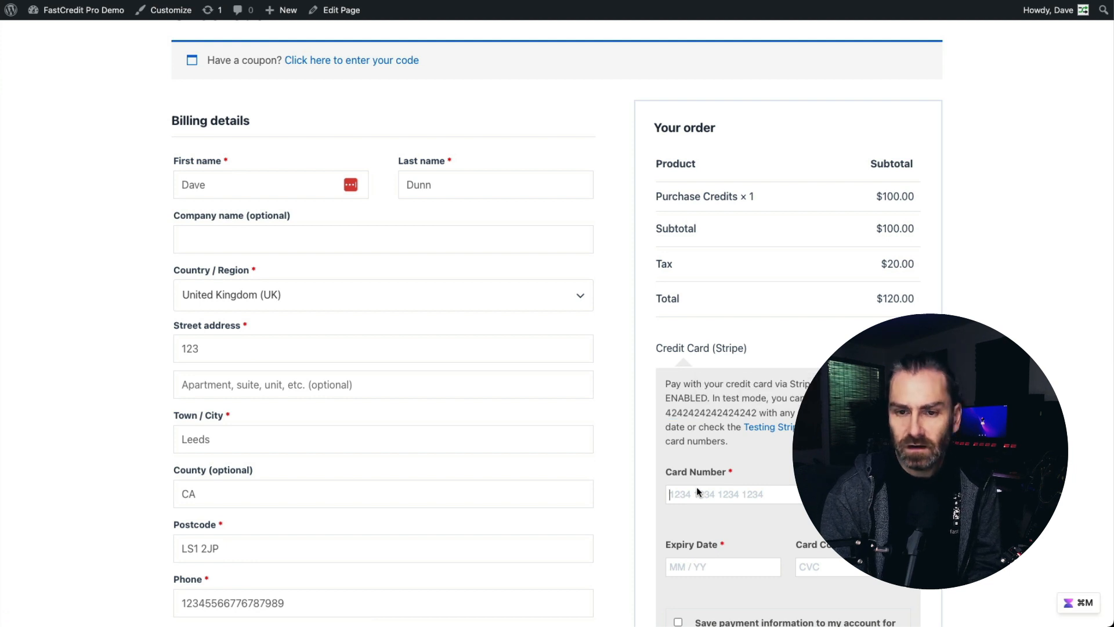
key(ctrl+v)
scroll(695, 464, down, 3)
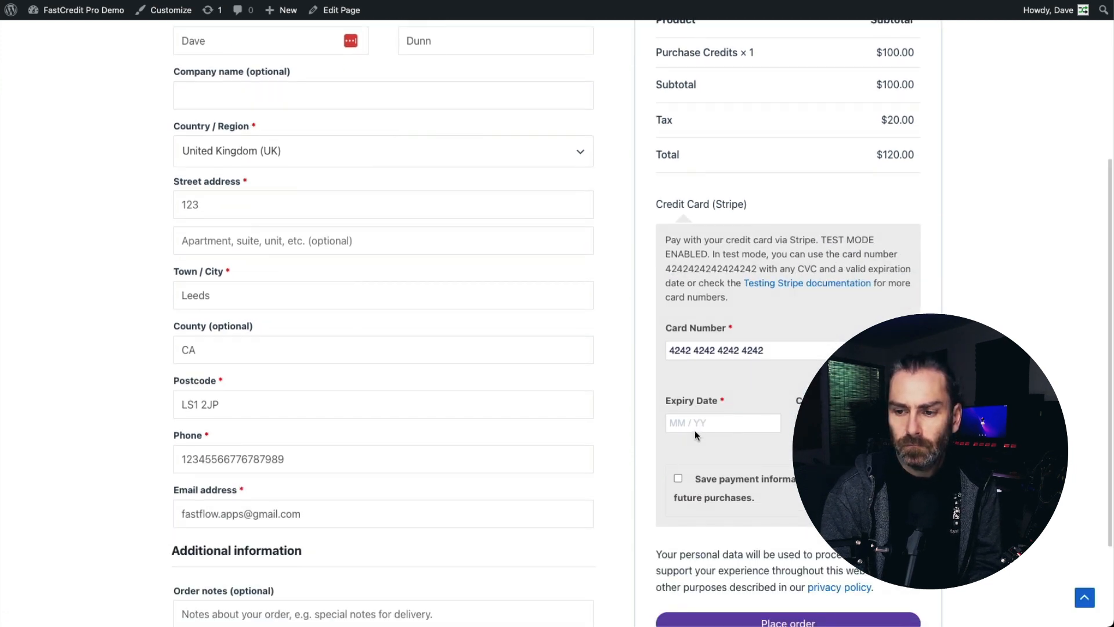
click(697, 428)
text(12 / 33)
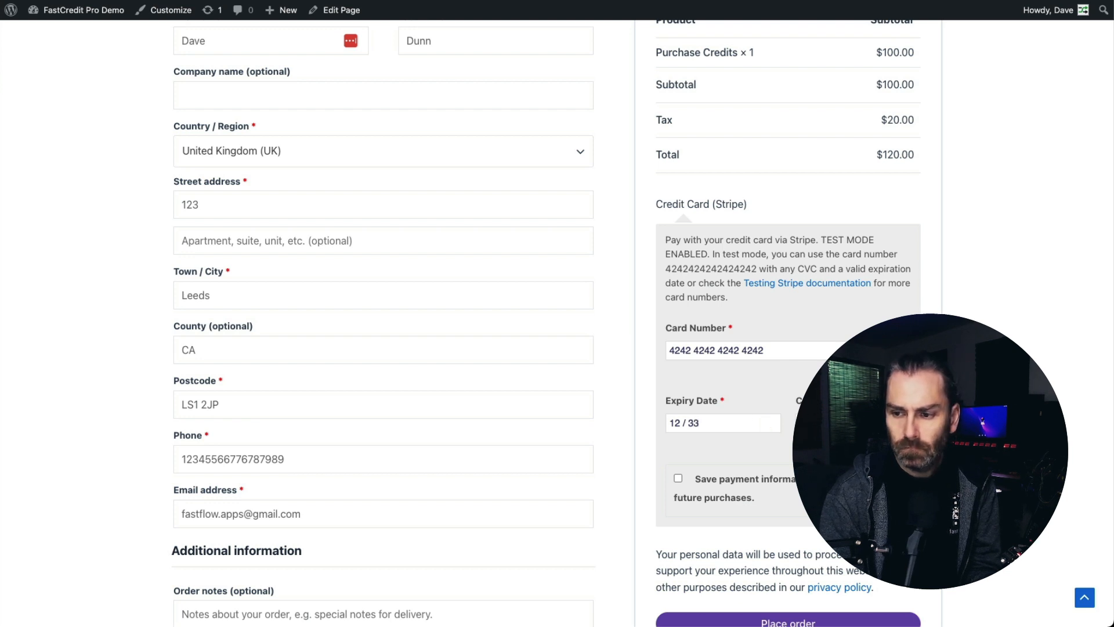
scroll(797, 534, down, 2)
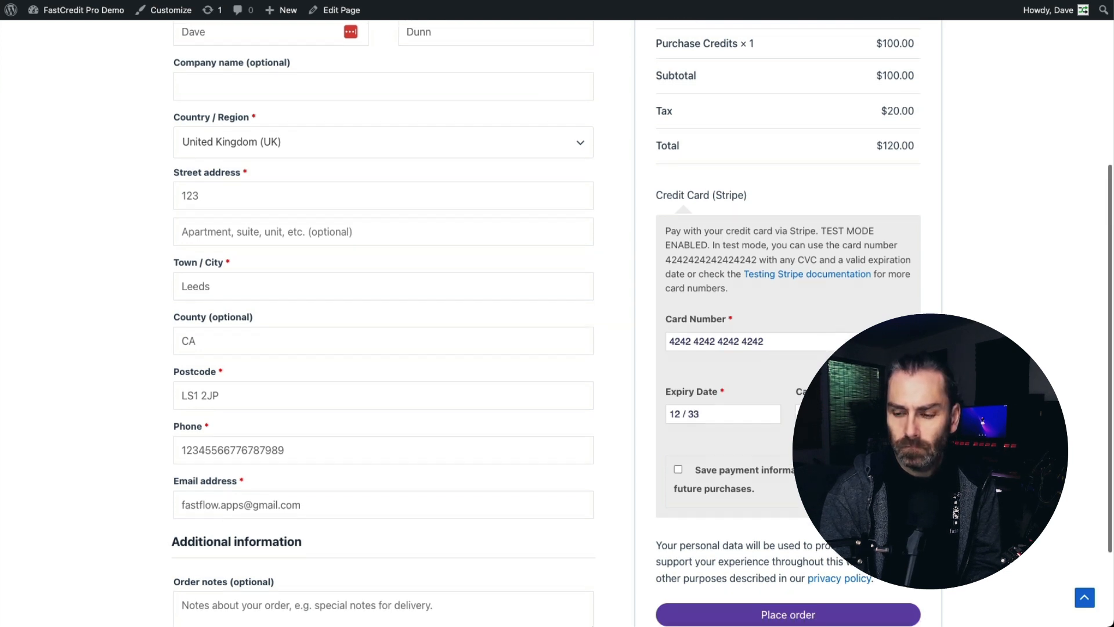
click(797, 533)
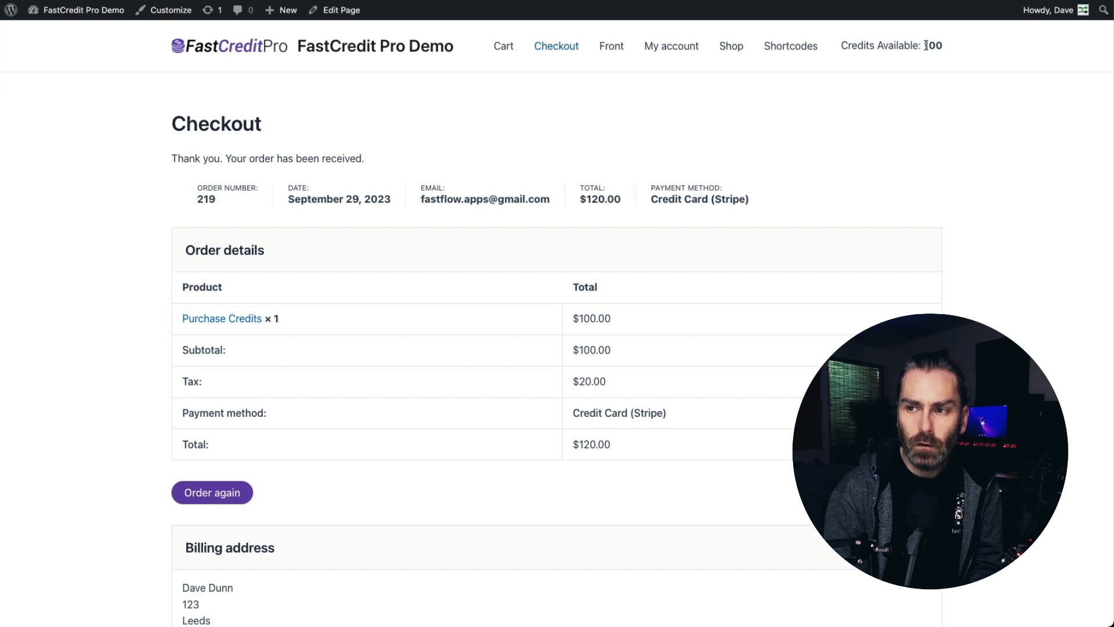
- Check the Credits Available balance and the price displayed on the Use Credit Product's live page
drag(922, 46, 945, 48)
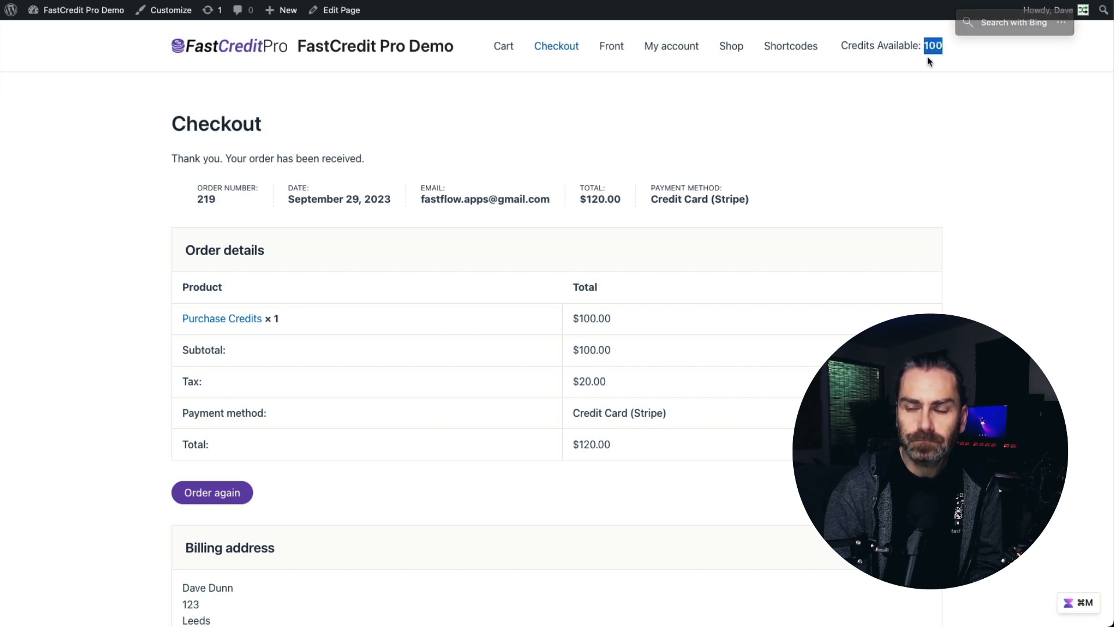
click(531, 162)
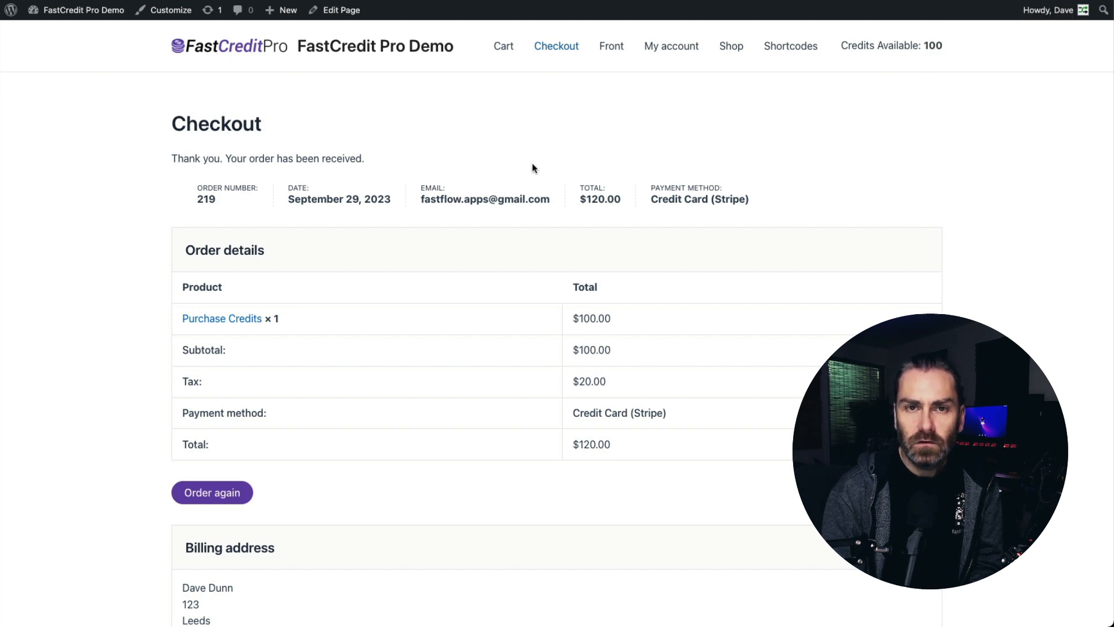
click(729, 50)
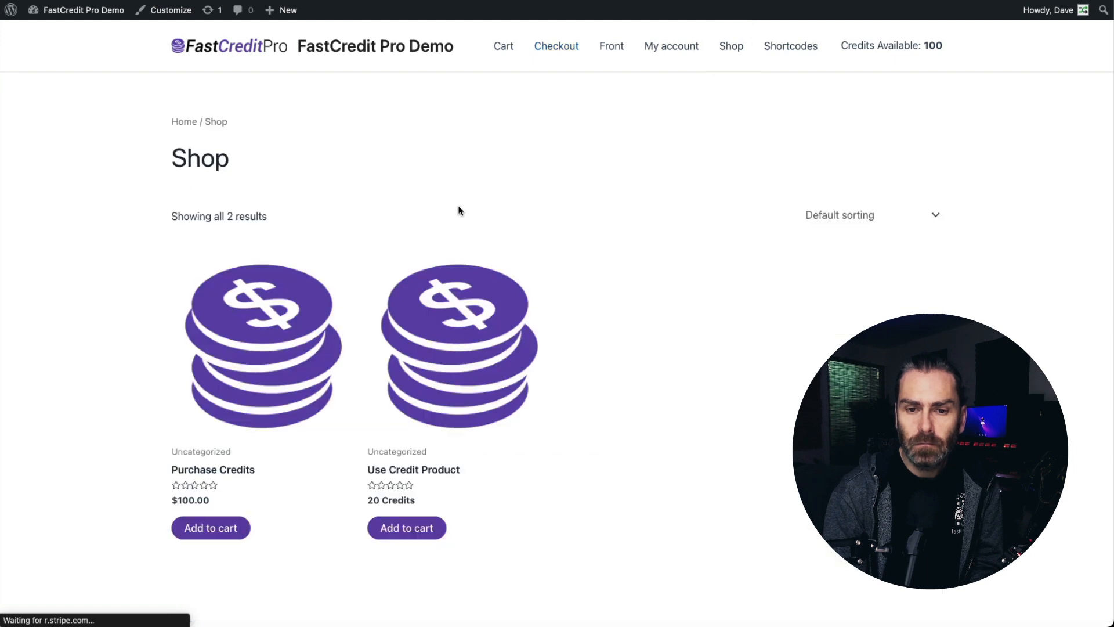
mouse_move(438, 358)
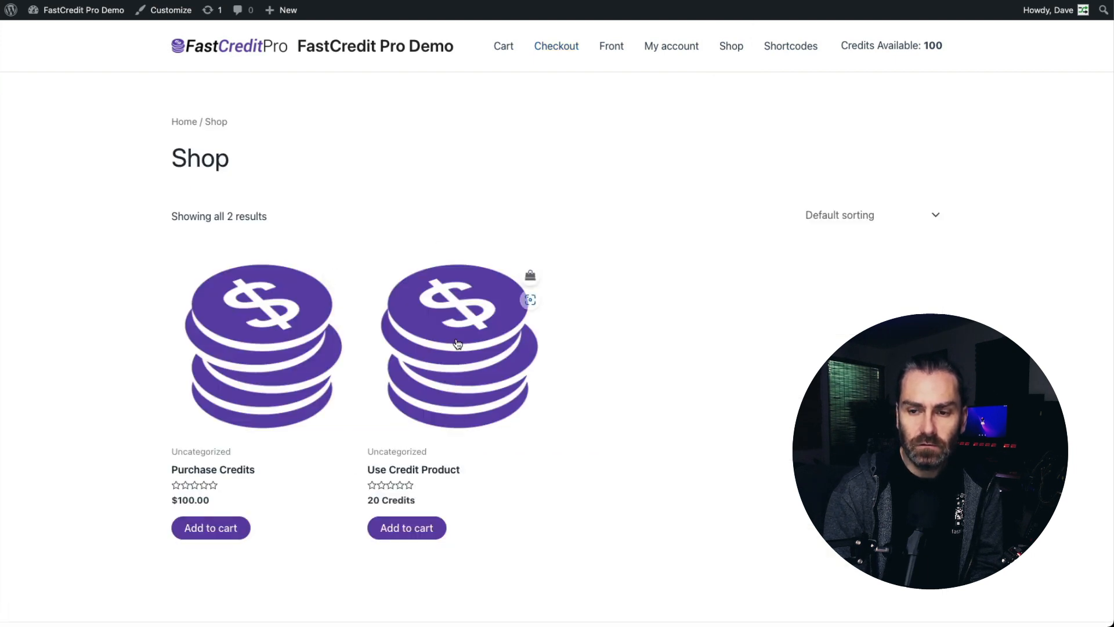
click(458, 344)
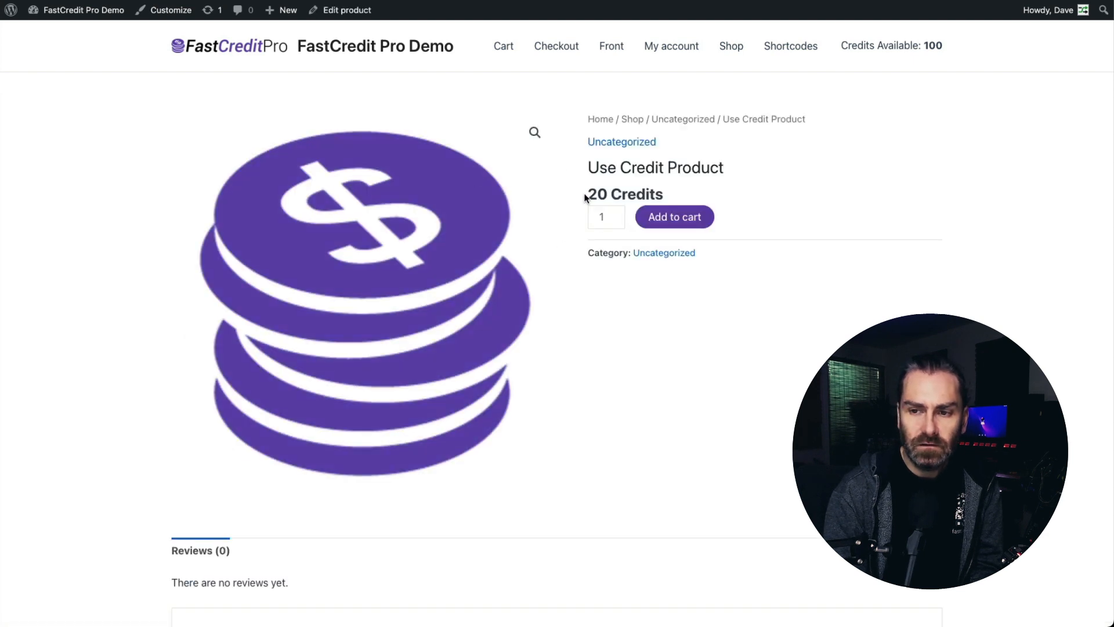
drag(592, 194, 666, 204)
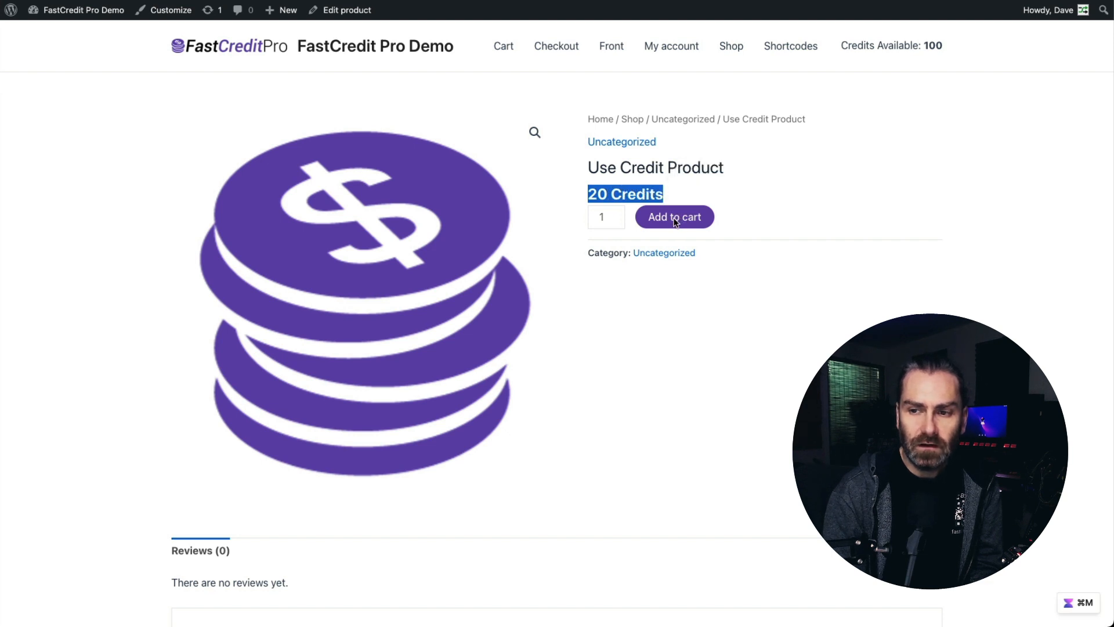
- Add one Use Credit Product to the cart and place the order using Credits Purchase as the payment method
click(676, 219)
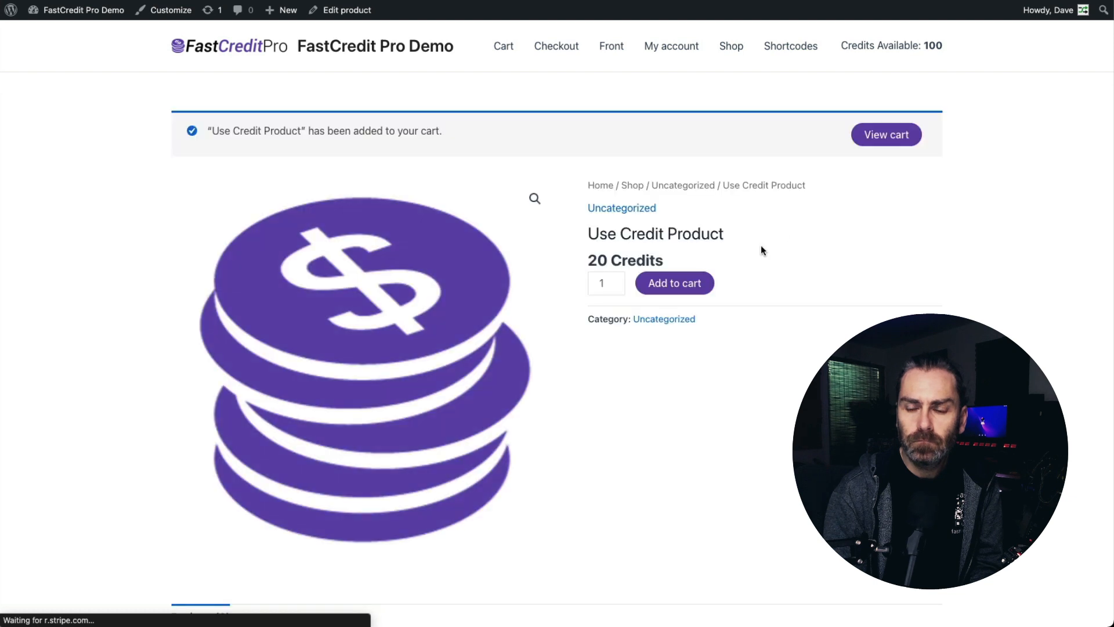
click(888, 142)
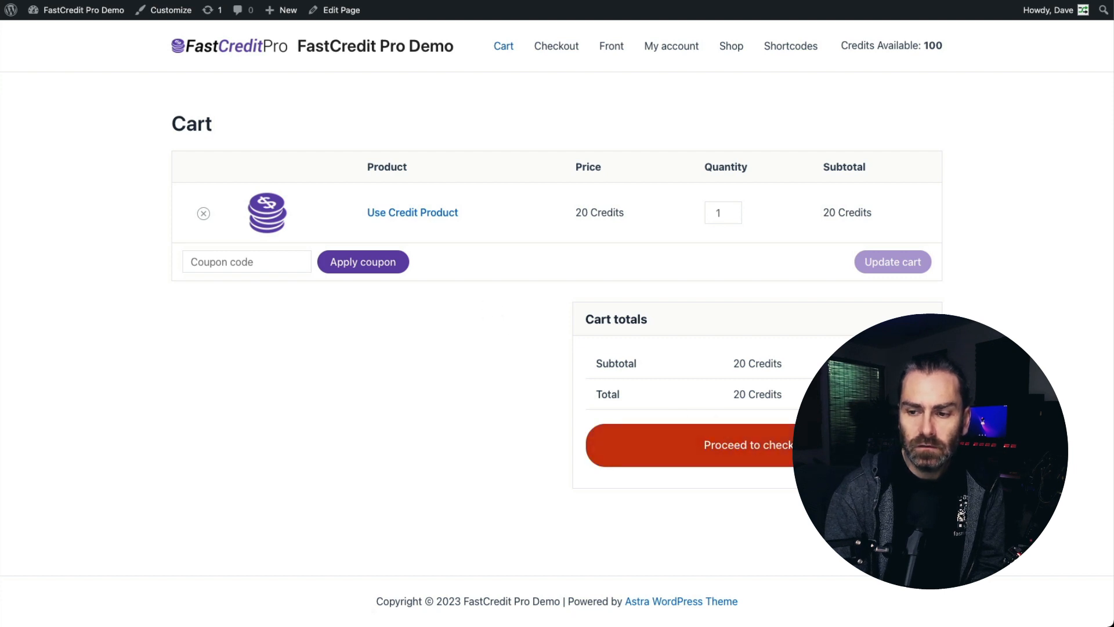
click(790, 451)
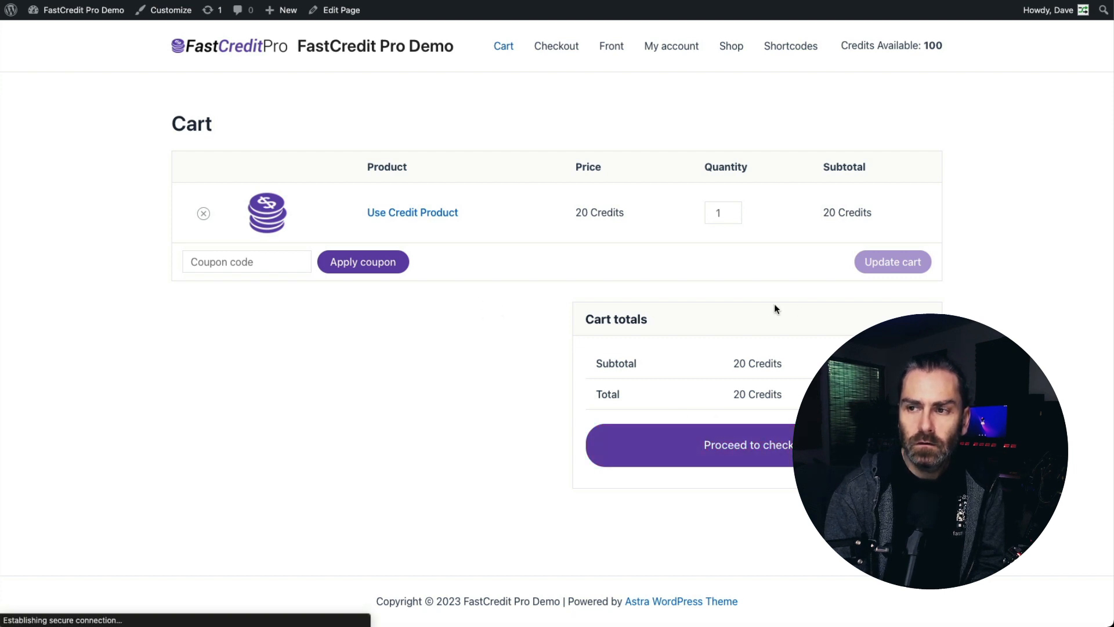
scroll(797, 502, down, 2)
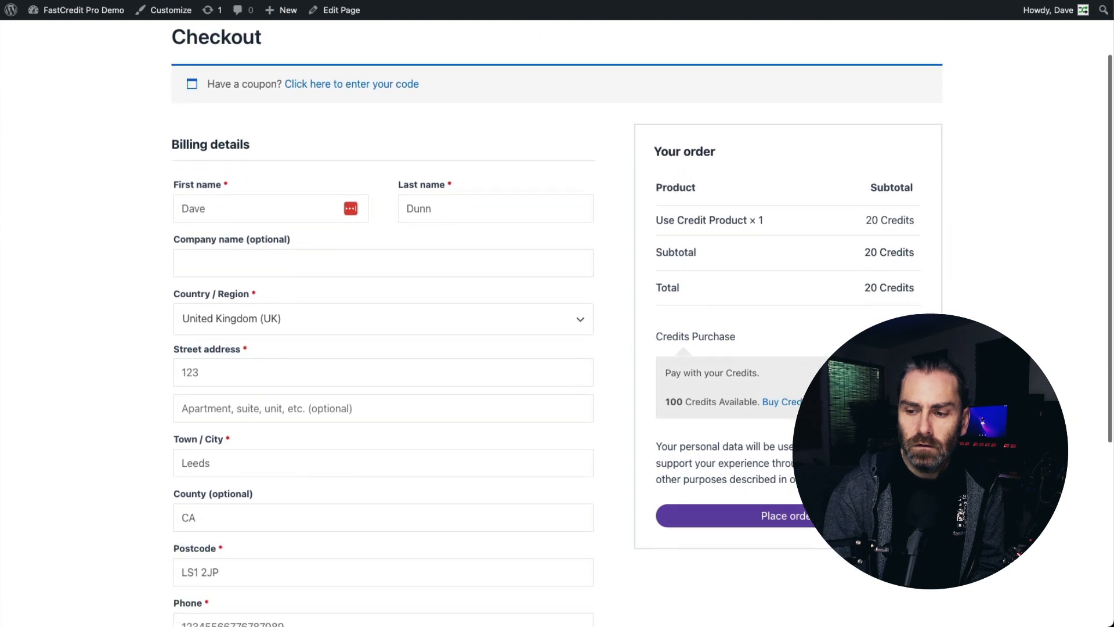
click(784, 525)
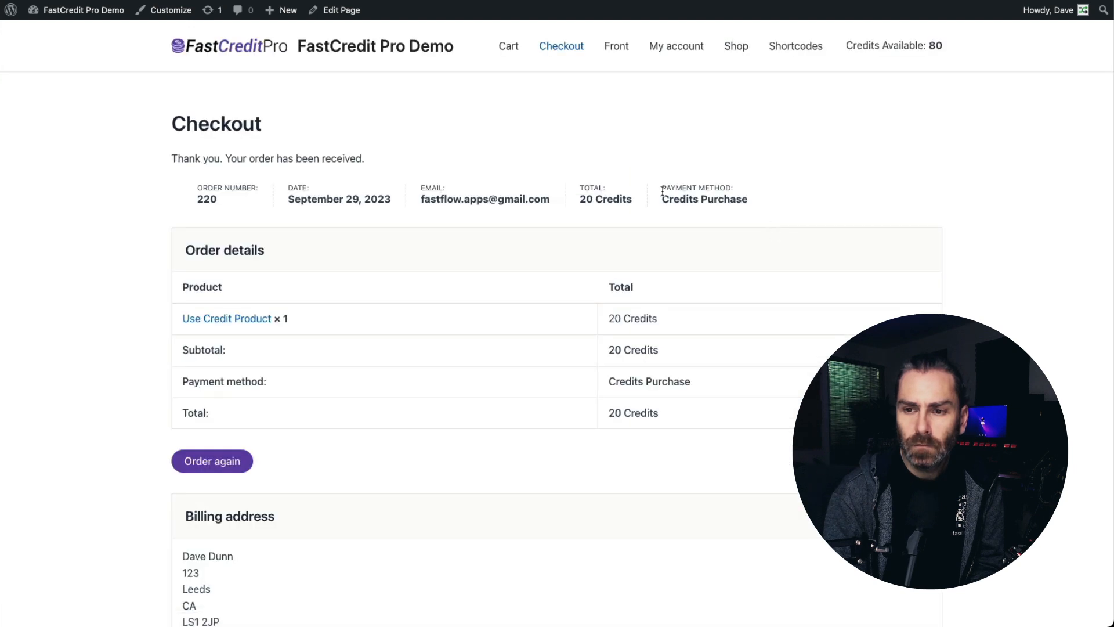
- Review the credit order's confirmation details and the Use Credit Product's pricing and credits settings in the product editor
scroll(564, 345, down, 1)
scroll(564, 344, down, 2)
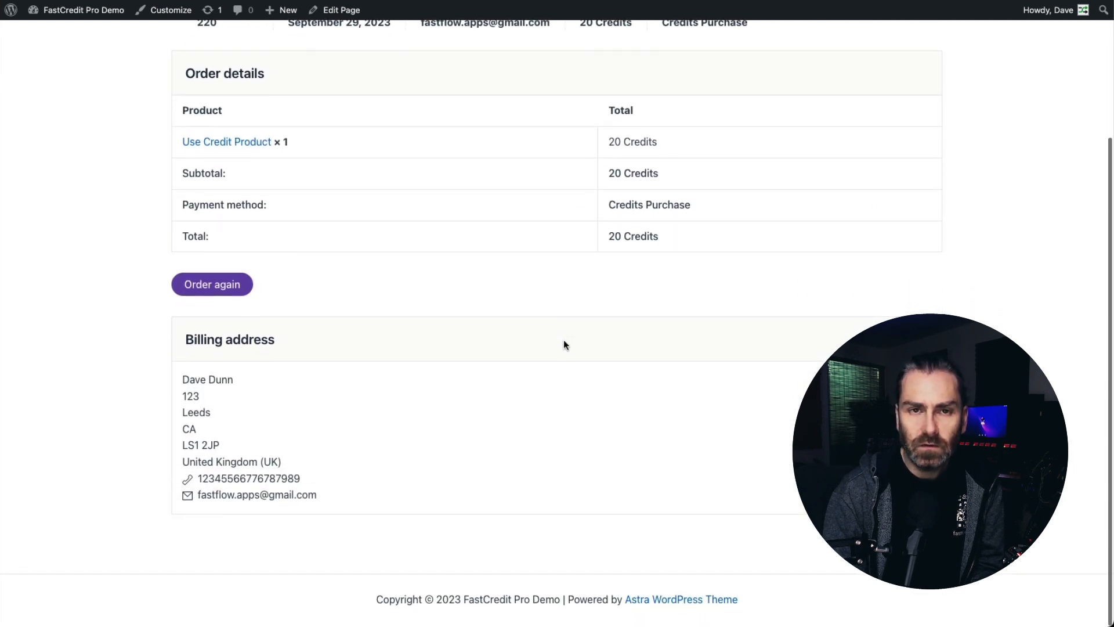
scroll(564, 343, up, 3)
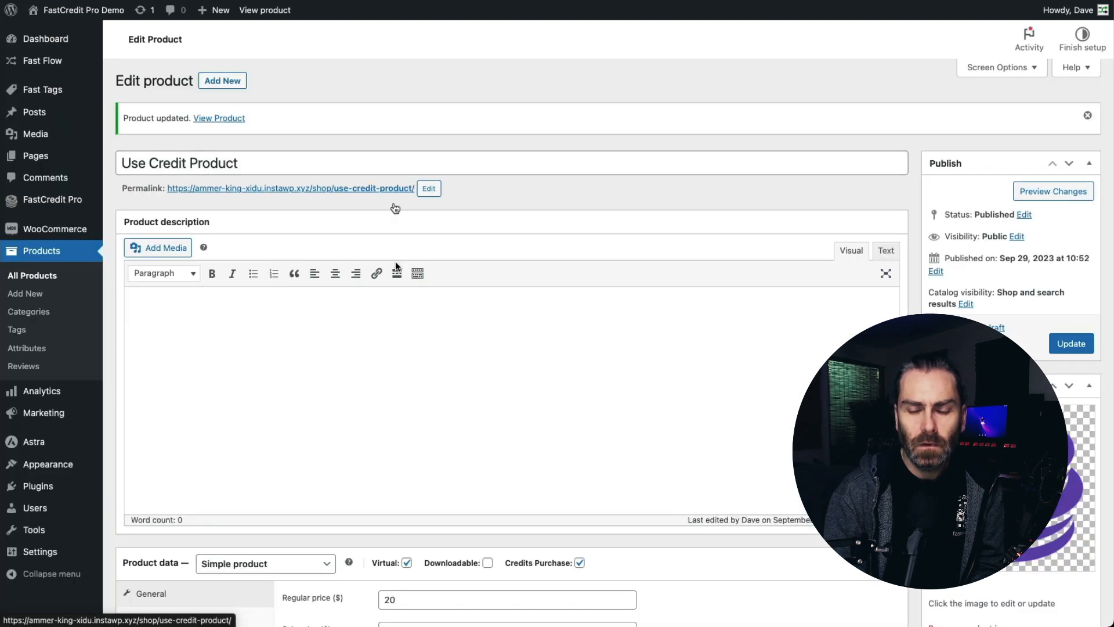
scroll(398, 281, down, 4)
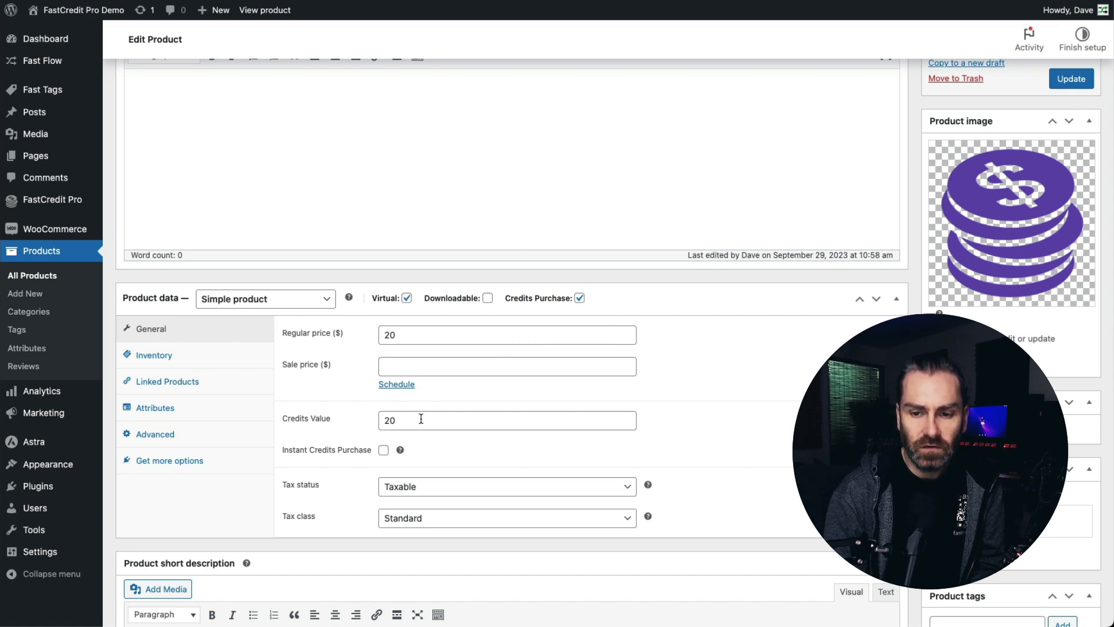
scroll(453, 365, up, 5)
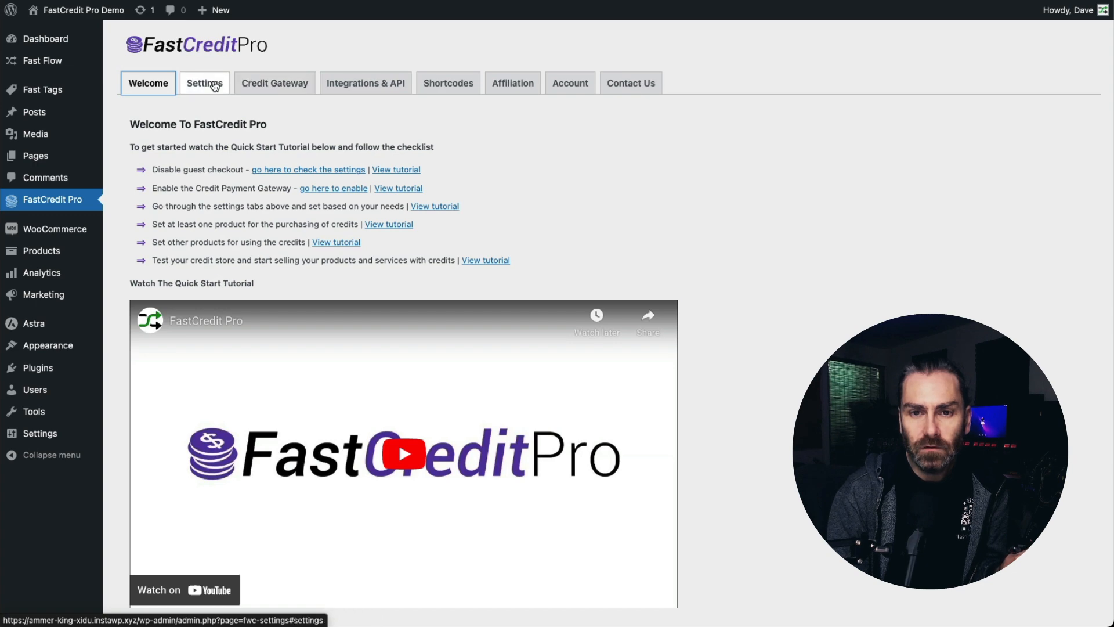
- Review the FastCredit Pro Settings, Credit Gateway, Integrations & API, and Shortcodes sections
click(212, 85)
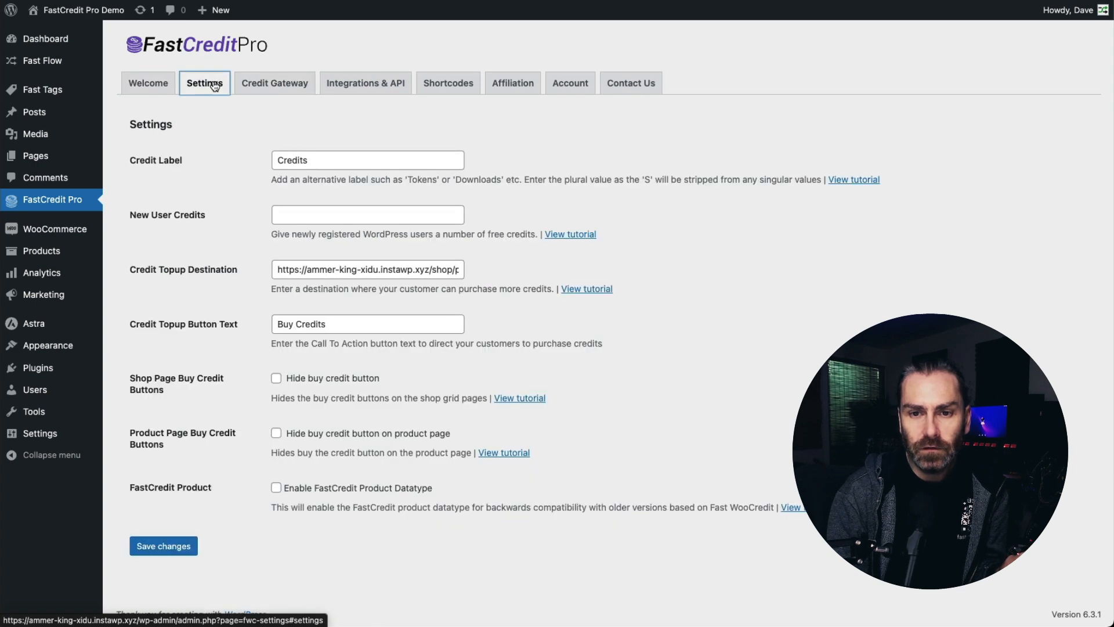
click(269, 88)
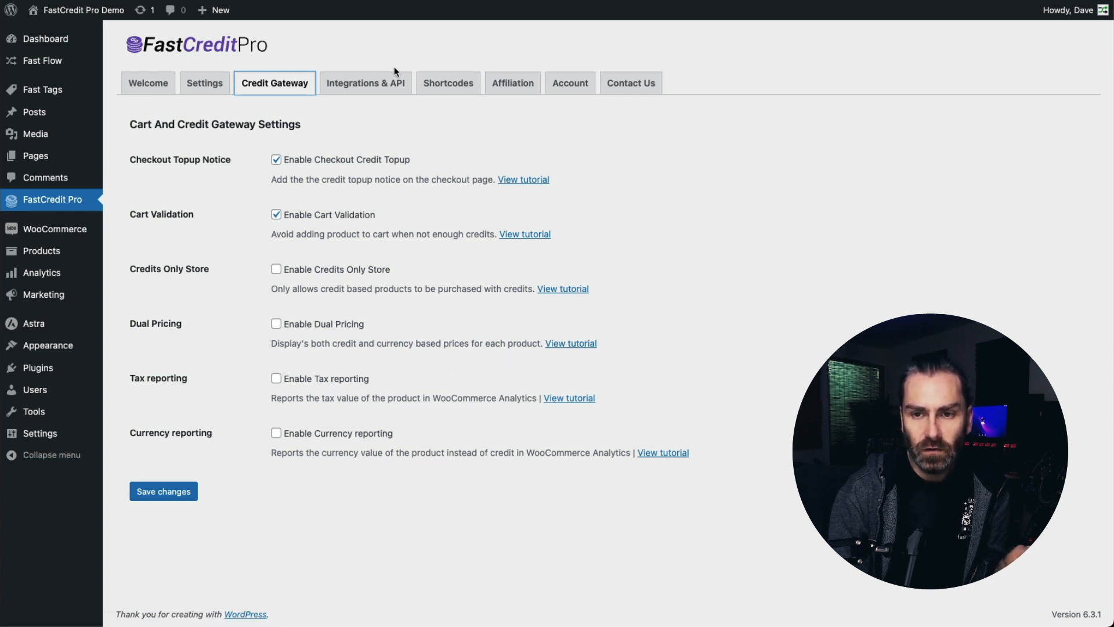
click(375, 93)
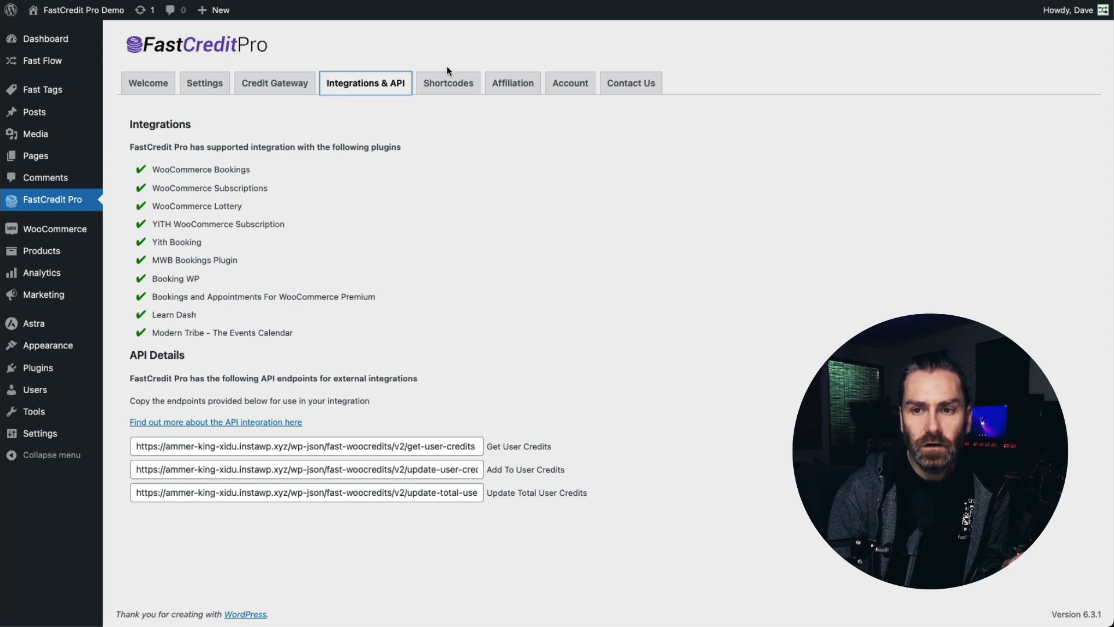
click(457, 86)
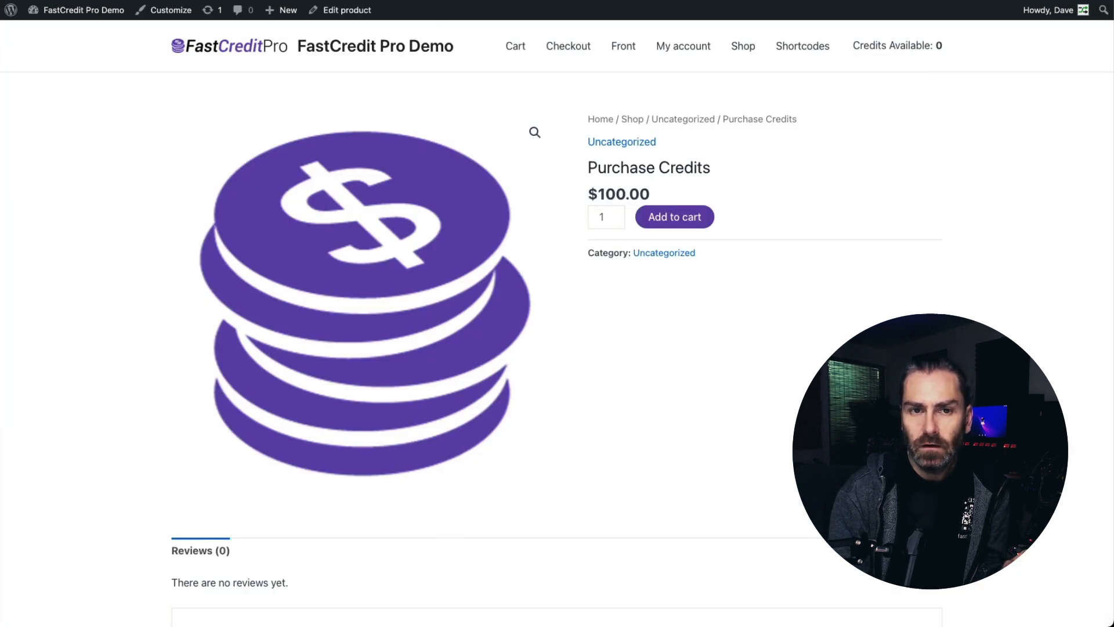
- Open the store's Front page from the live Purchase Credits product page
click(623, 46)
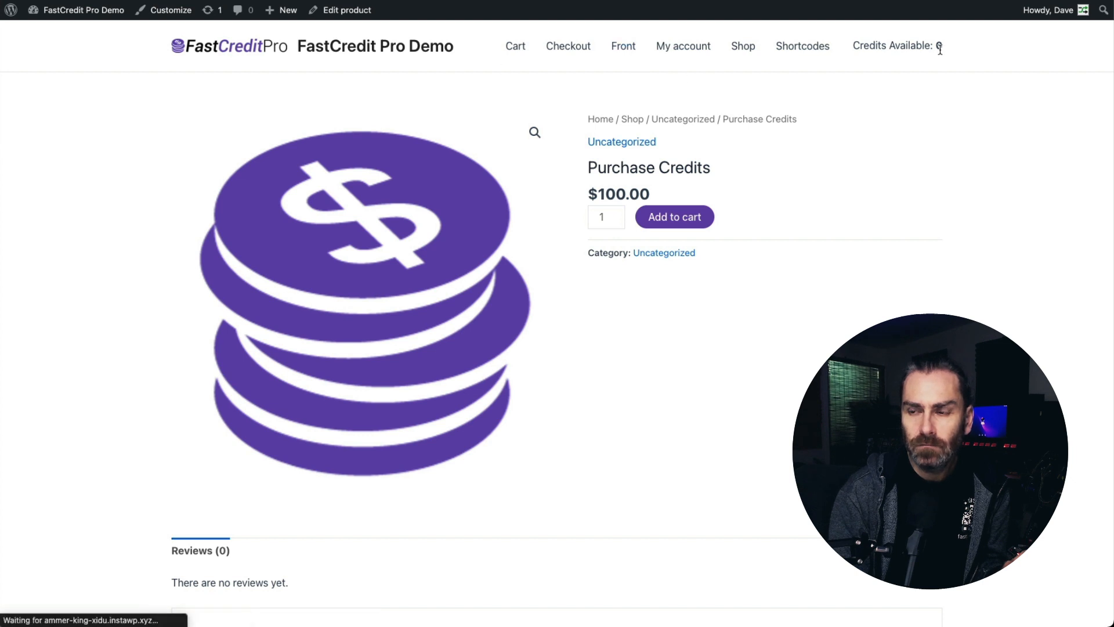